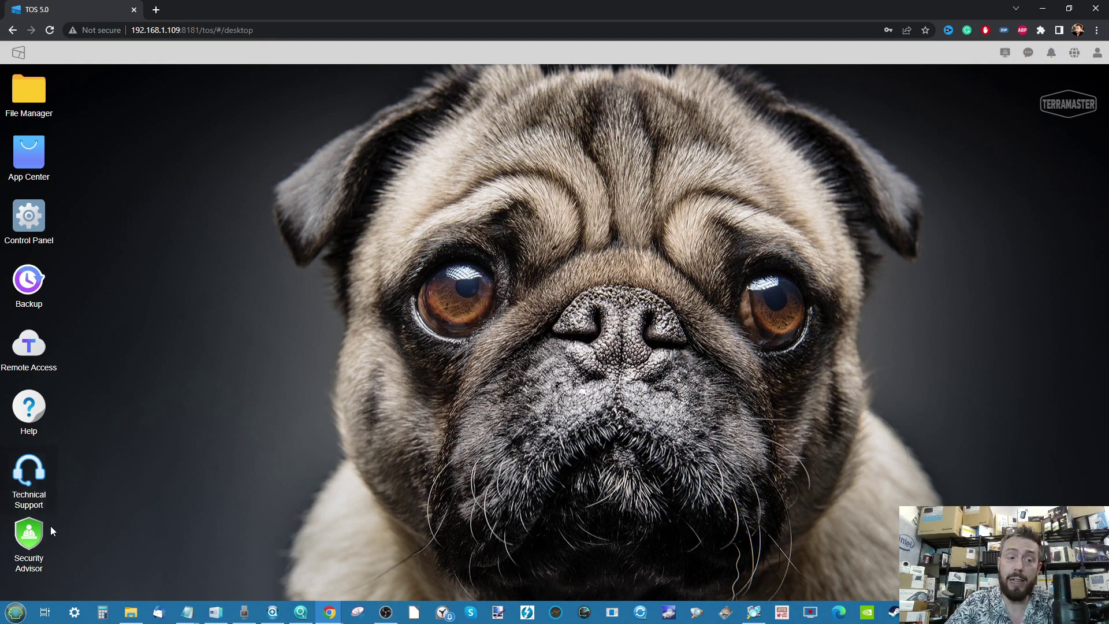
- Open the Control Panel from its desktop icon
double_click(24, 231)
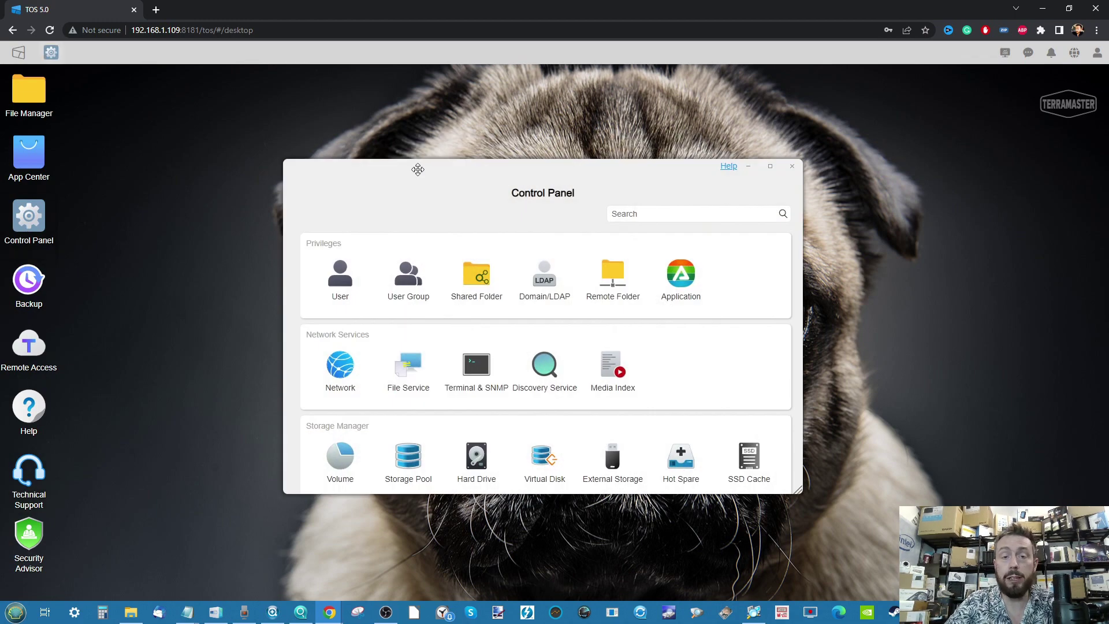
- Confirm under System settings that TOS 5.0.93 is the latest version, then close the Control Panel
drag(383, 178, 271, 134)
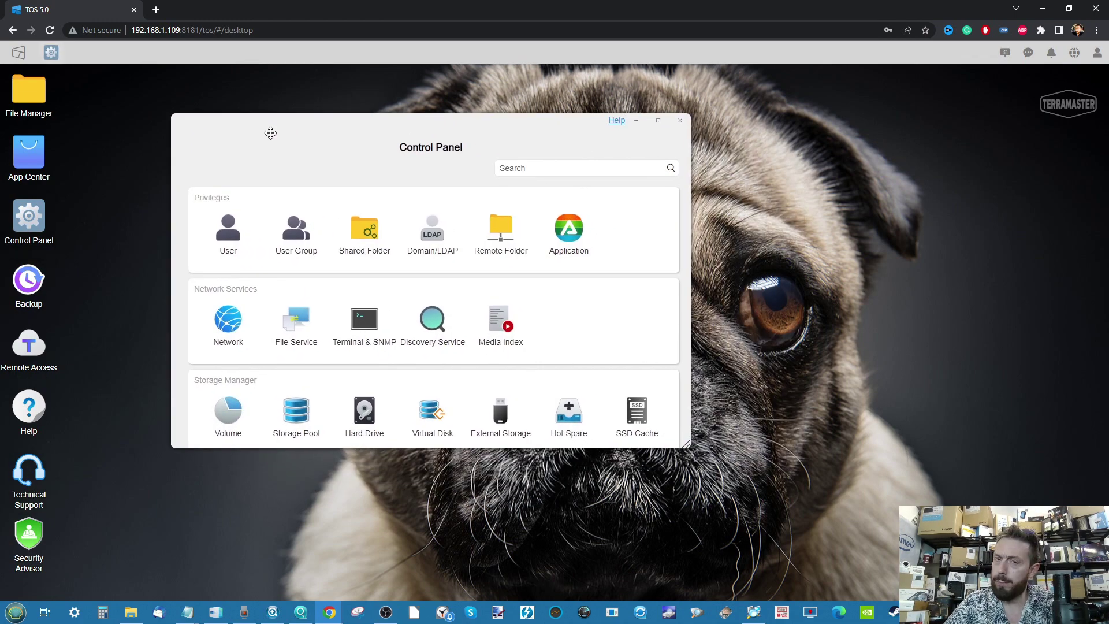
scroll(396, 276, down, 3)
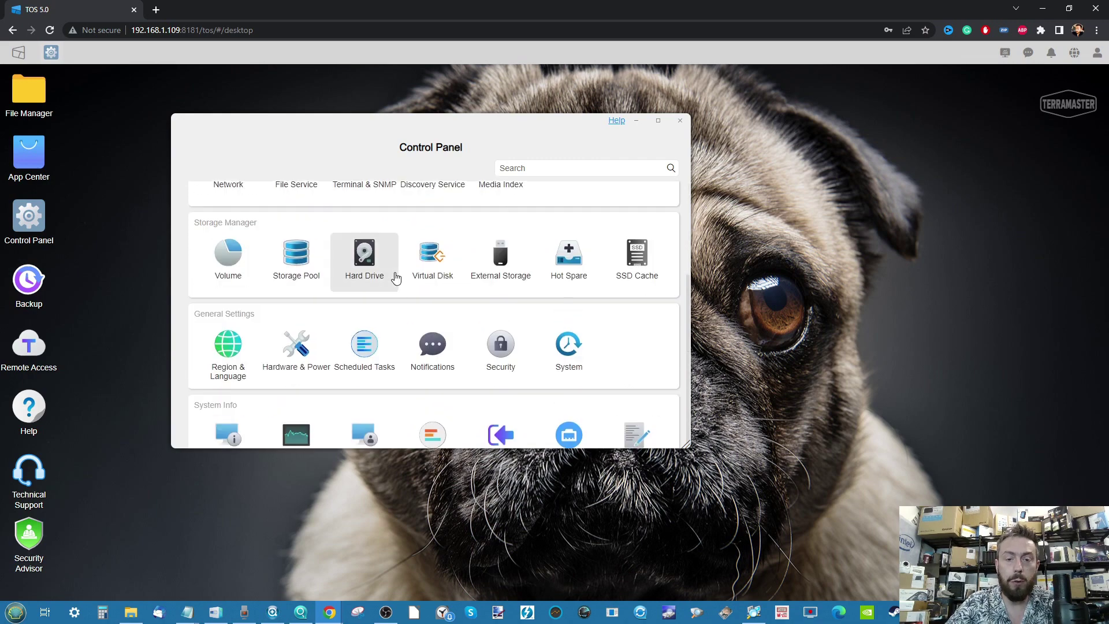
click(570, 346)
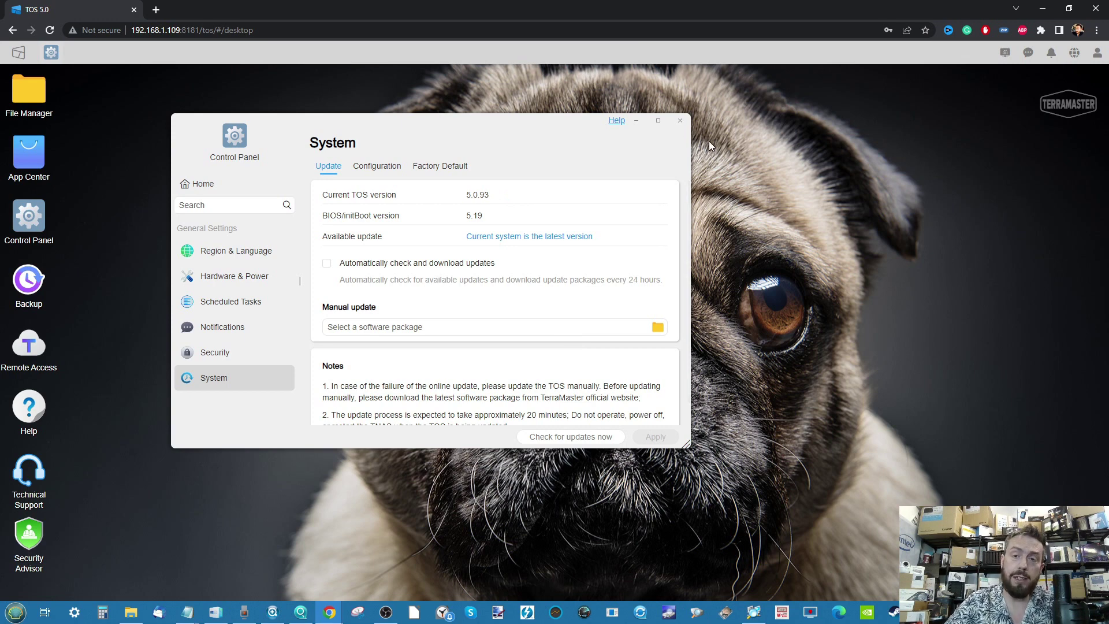
click(682, 123)
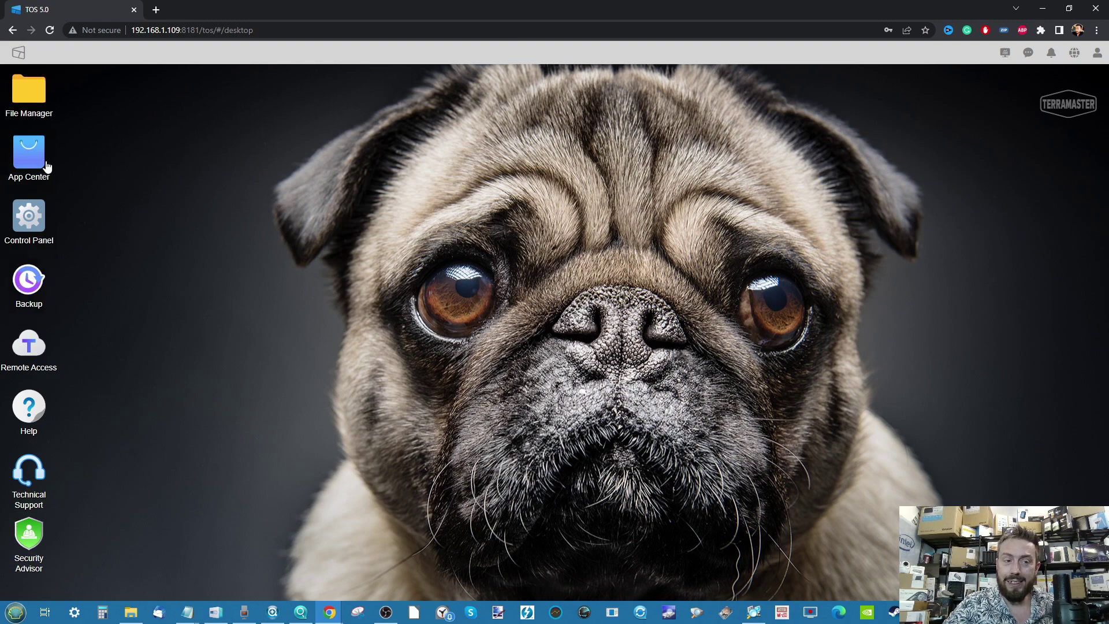
- Reopen the Control Panel's Storage Pool page and start a new pool with HDD1 and HDD2 selected
double_click(33, 215)
scroll(519, 345, down, 1)
scroll(519, 345, down, 1)
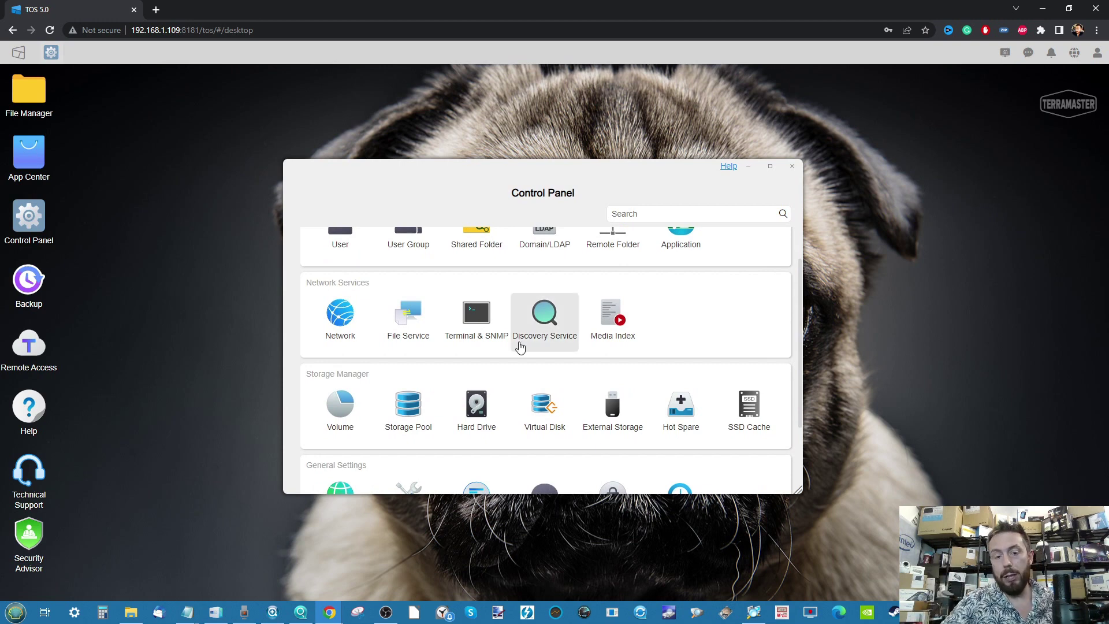
click(400, 426)
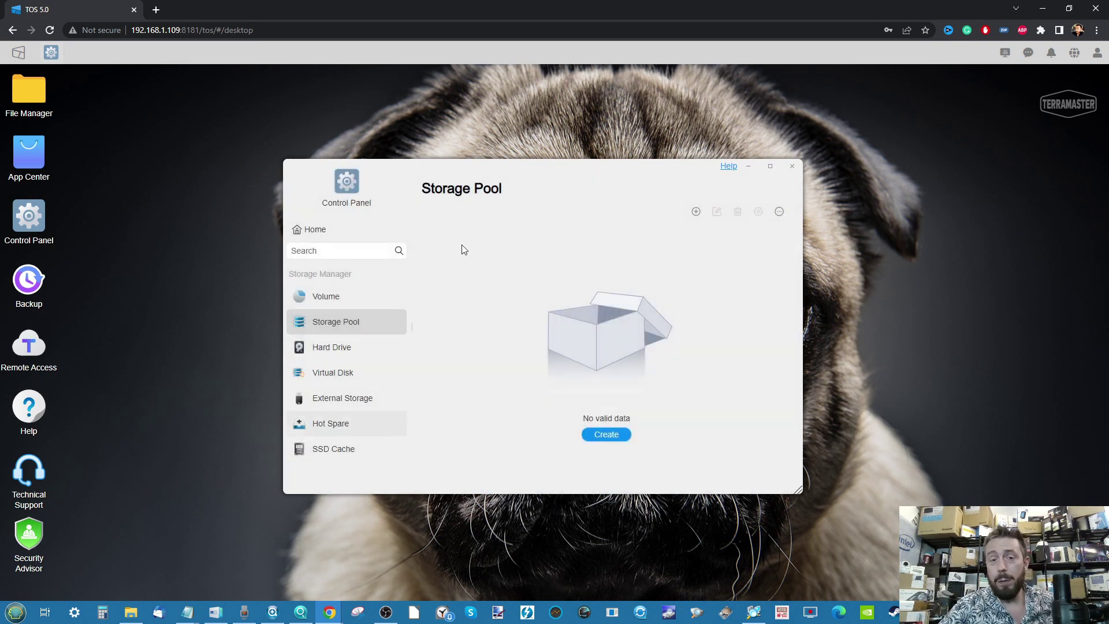
drag(506, 164, 461, 151)
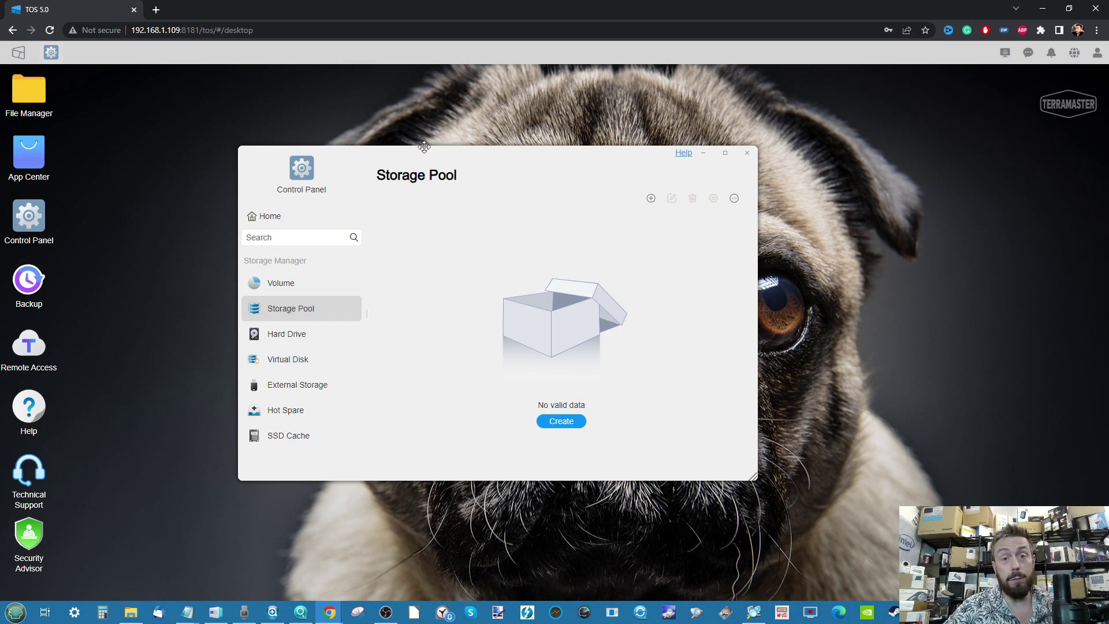
click(561, 423)
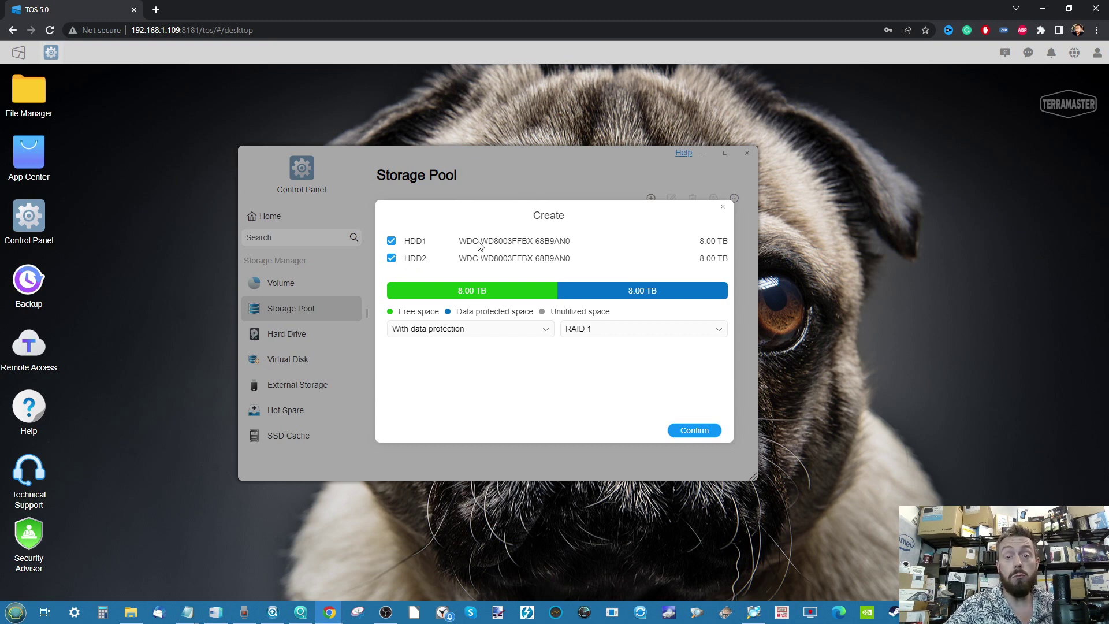
- Create the pool as TRAID with data protection on HDD1 and HDD2, accepting the data-erase warning
click(429, 334)
click(428, 368)
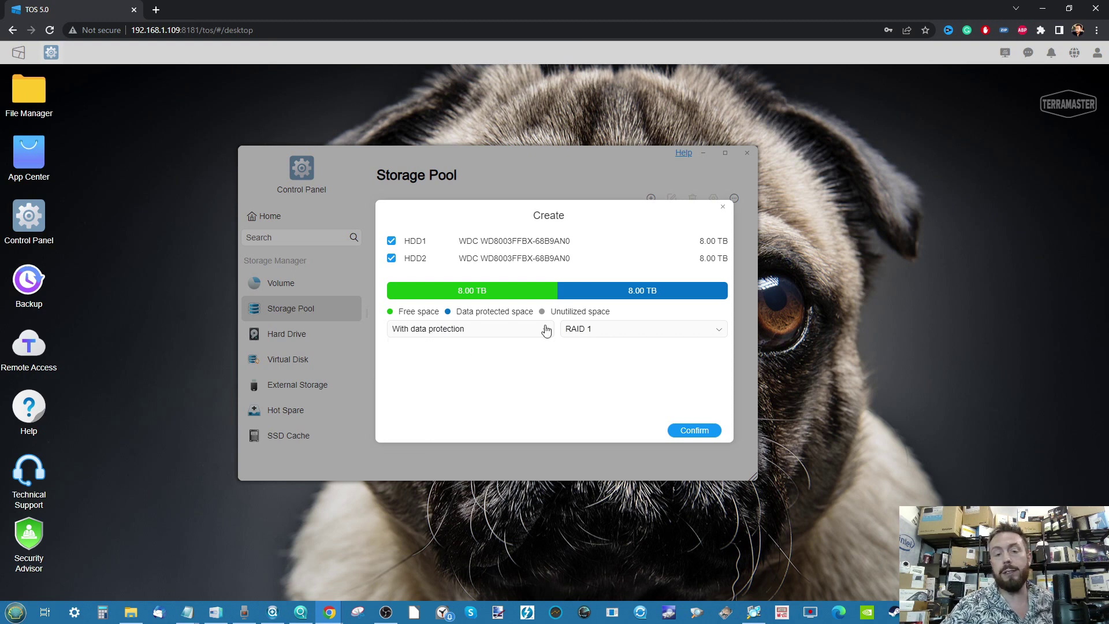
click(613, 334)
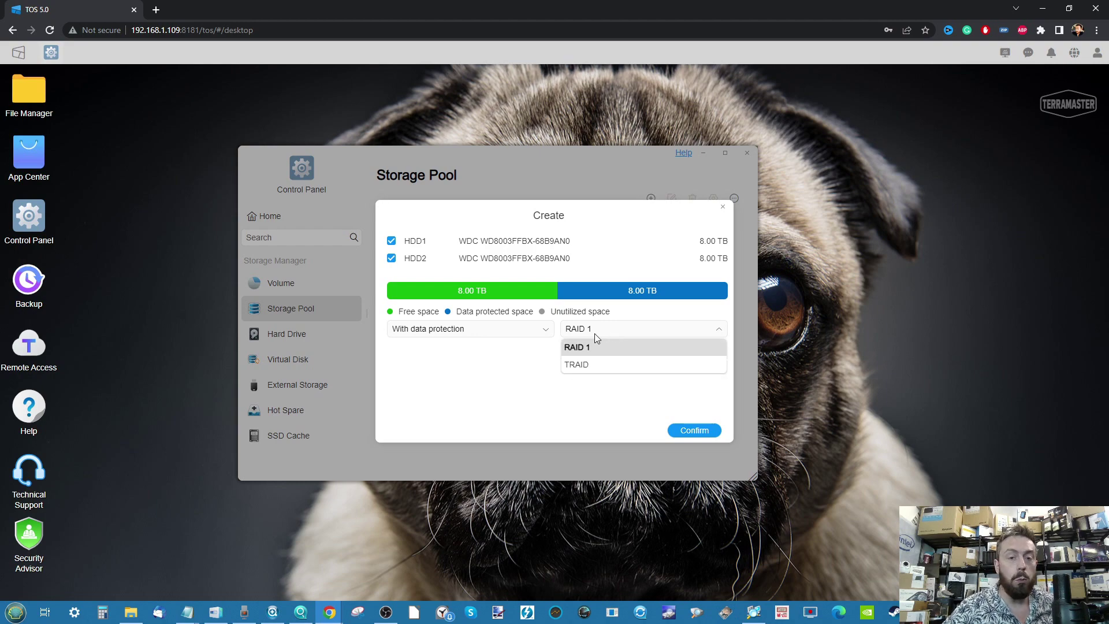
click(581, 368)
click(686, 429)
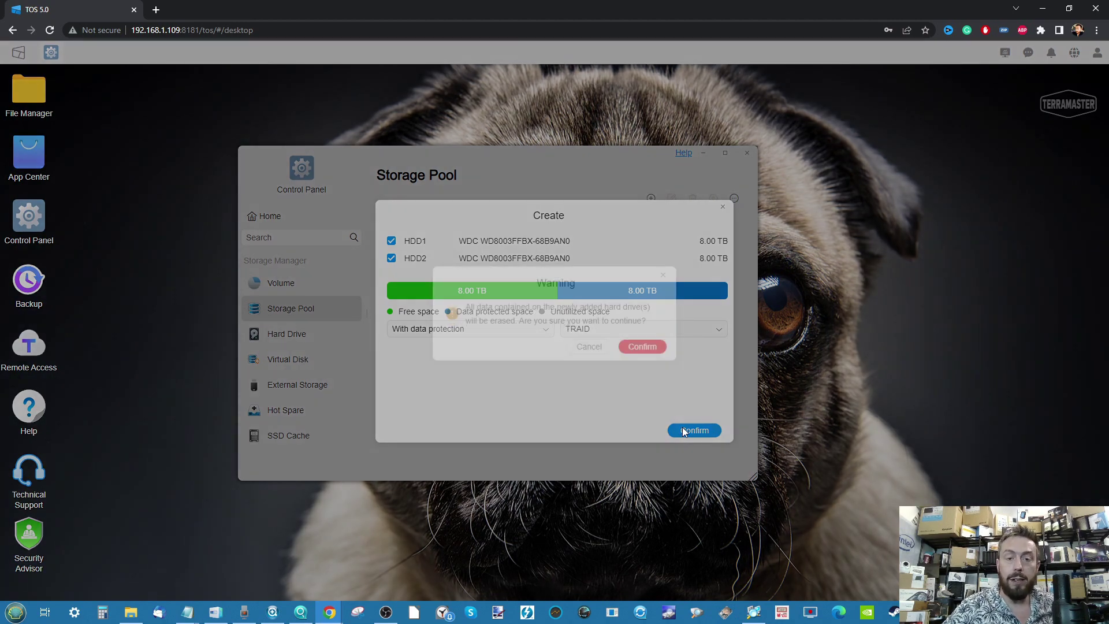
click(626, 354)
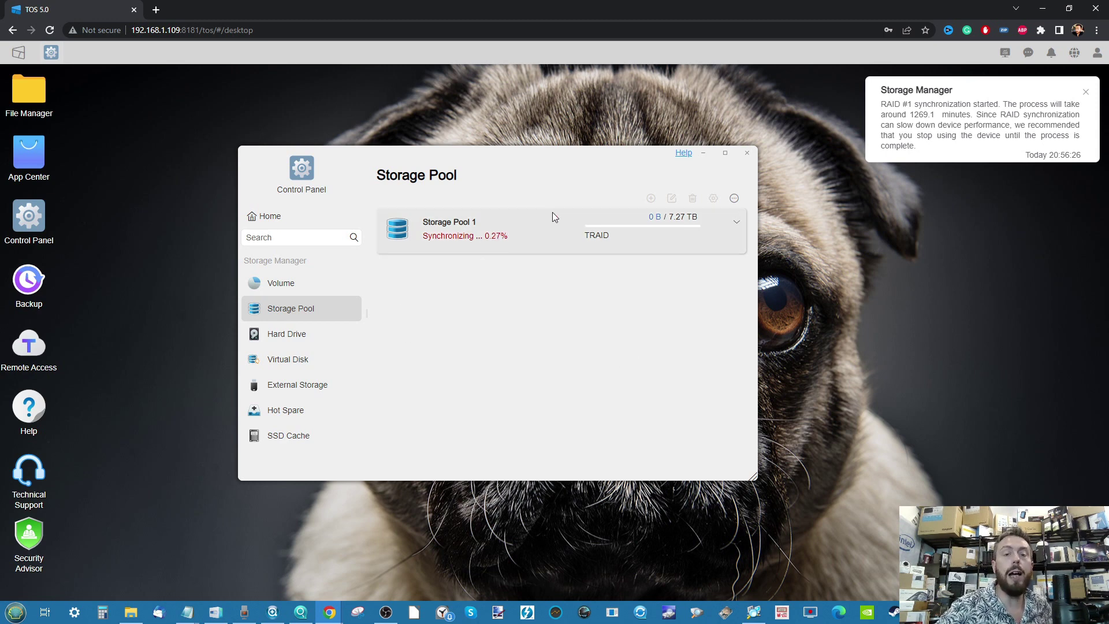
- Expand Storage Pool 1's card to view its bitmap, drive health and 0.3% sync progress
click(736, 224)
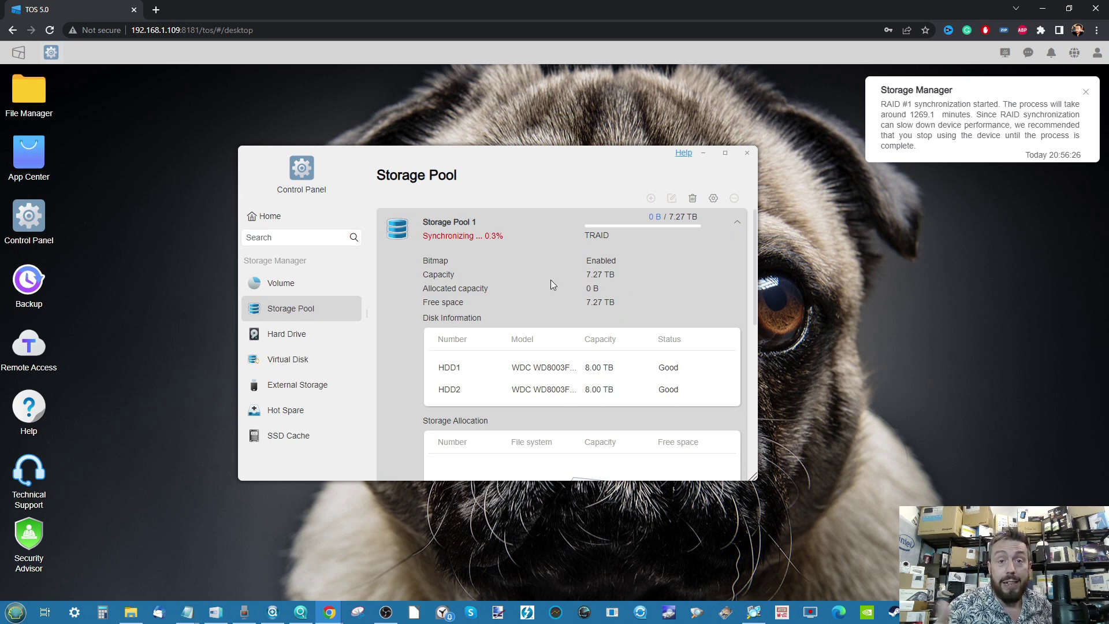
scroll(552, 283, down, 2)
scroll(552, 283, down, 3)
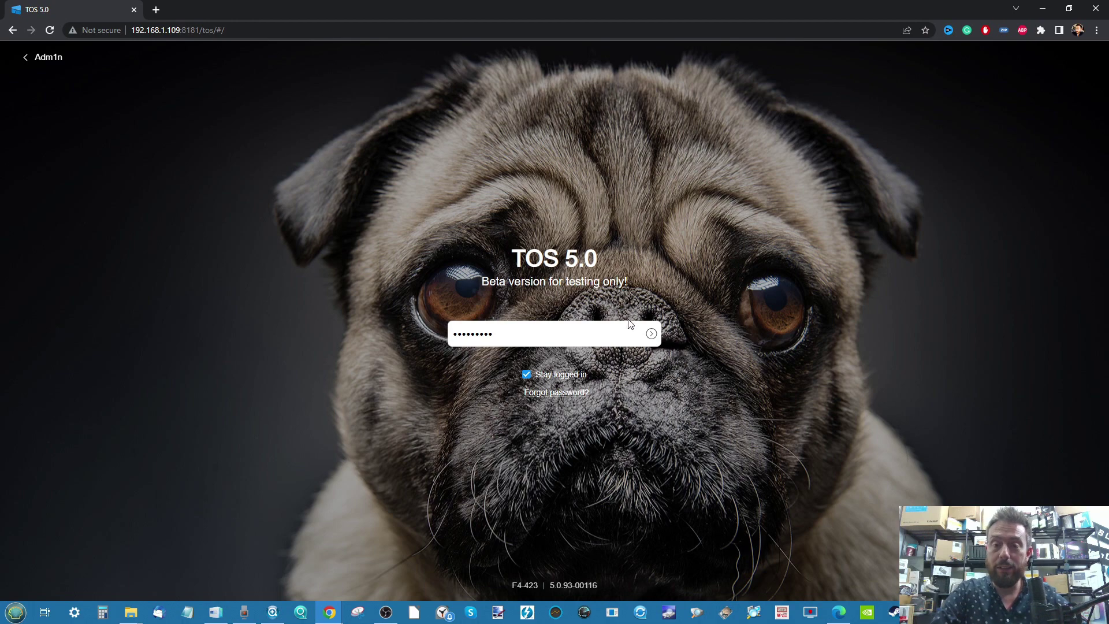
- Log back in with the account password and reopen the Control Panel
click(652, 334)
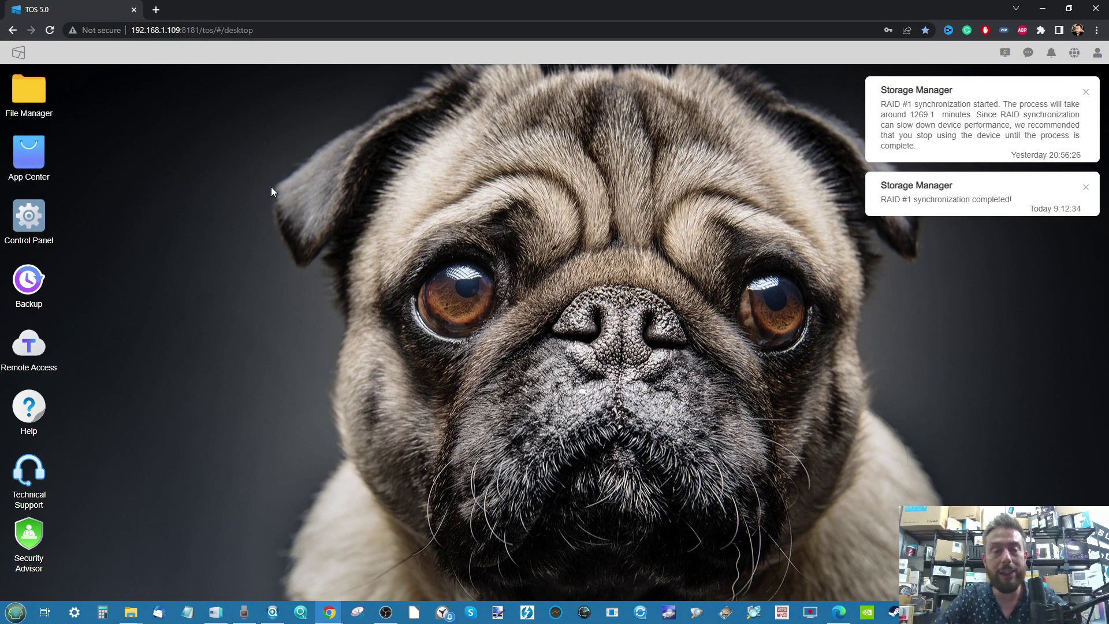
click(29, 217)
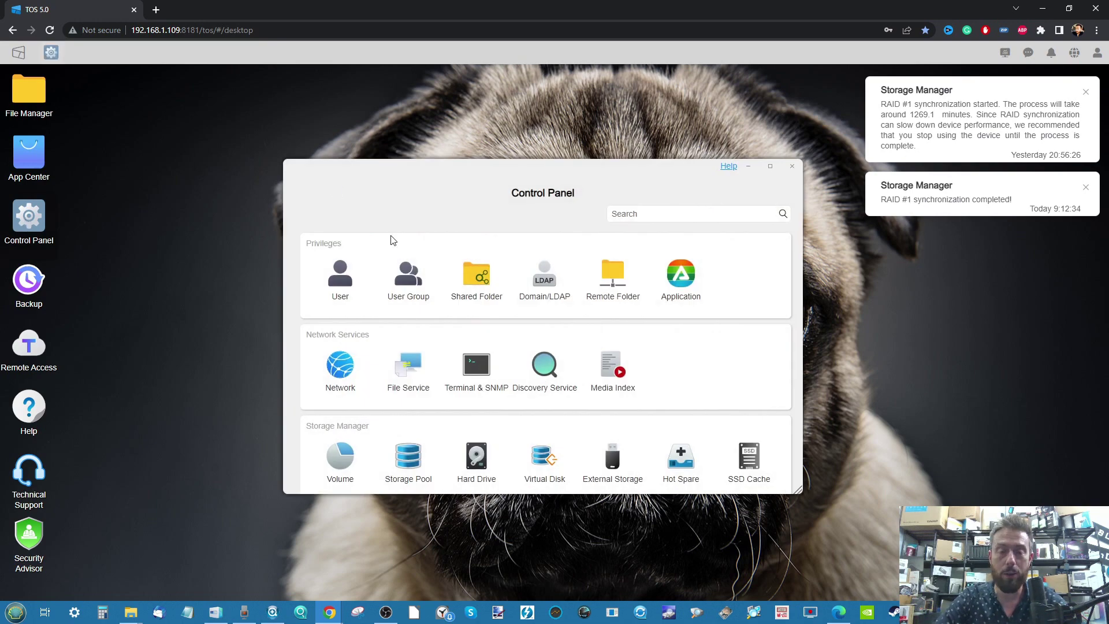
- Expand Storage Pool 1 to review its 7.27 TB TRAID details and the Good status of HDD1 and HDD2
click(403, 448)
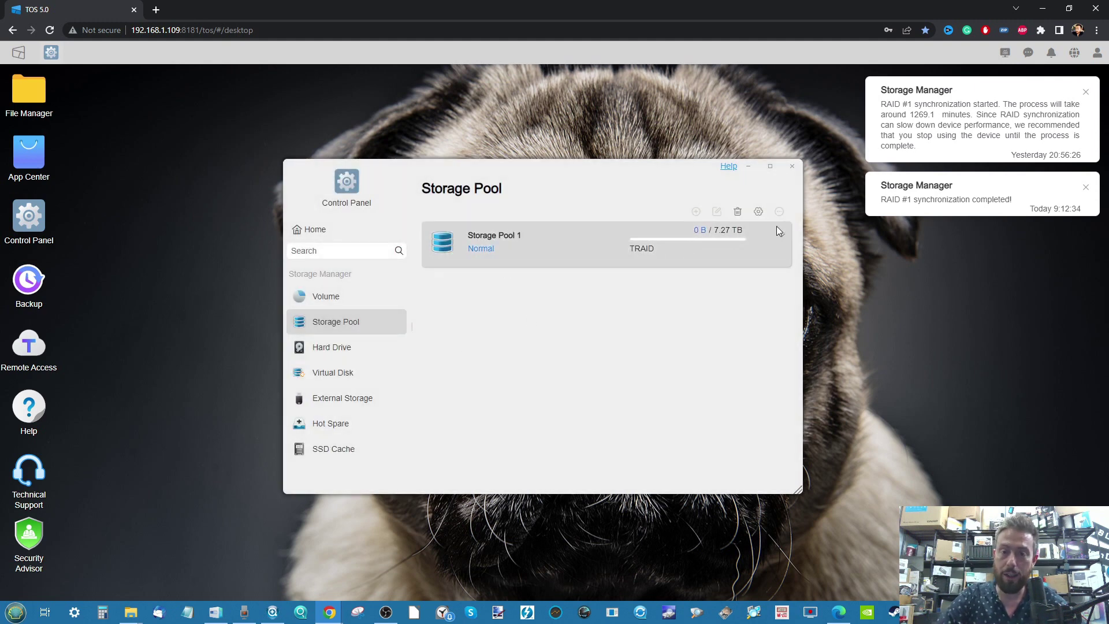
click(780, 234)
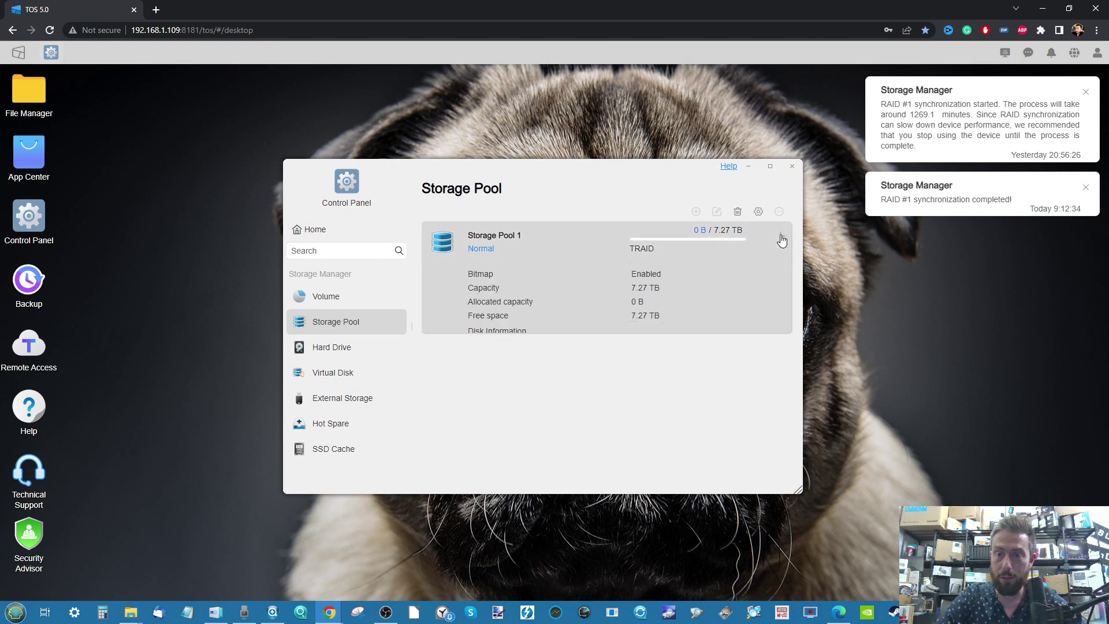
scroll(634, 328, down, 1)
scroll(634, 328, down, 1)
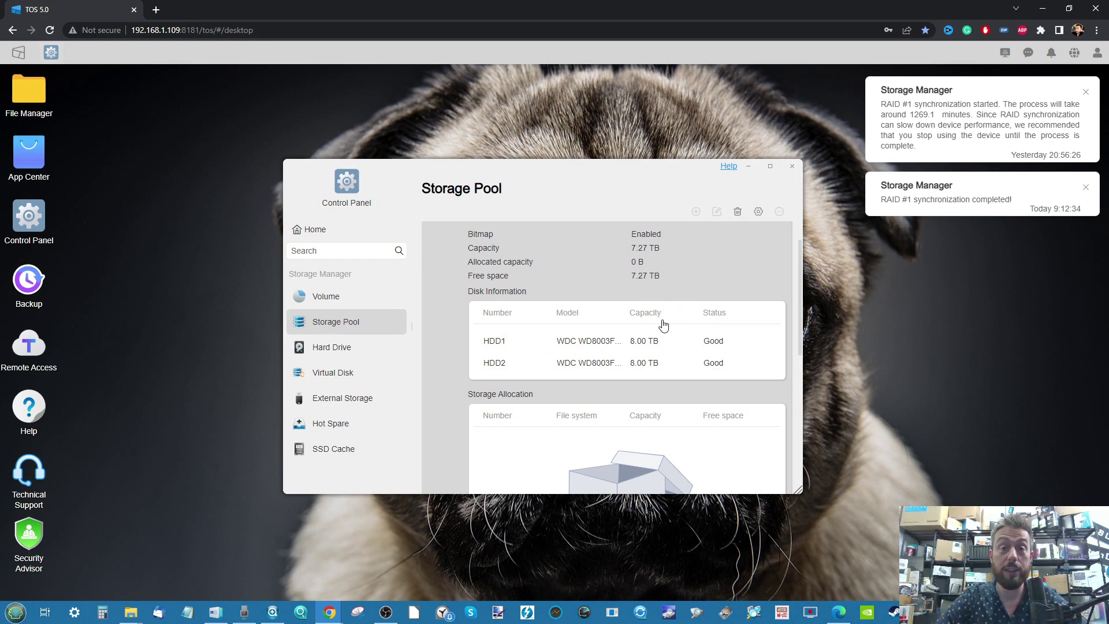
scroll(663, 326, down, 2)
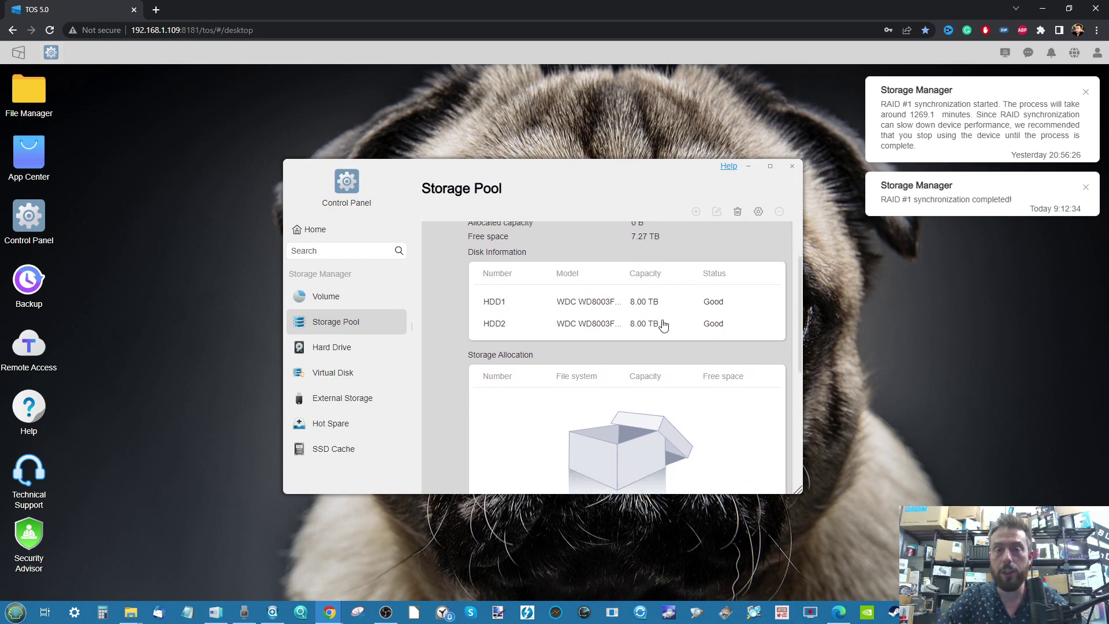
scroll(663, 325, up, 2)
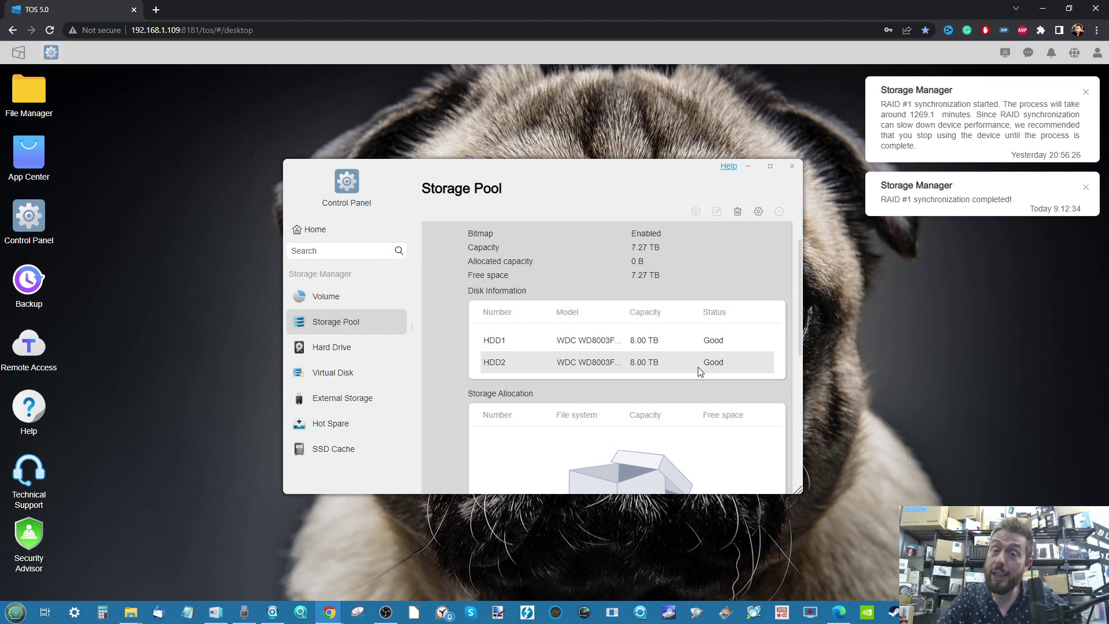
- Compare the Hard Drive overview summary with the drive list of HDD1–HDD4 and NVMe Disk0
click(327, 349)
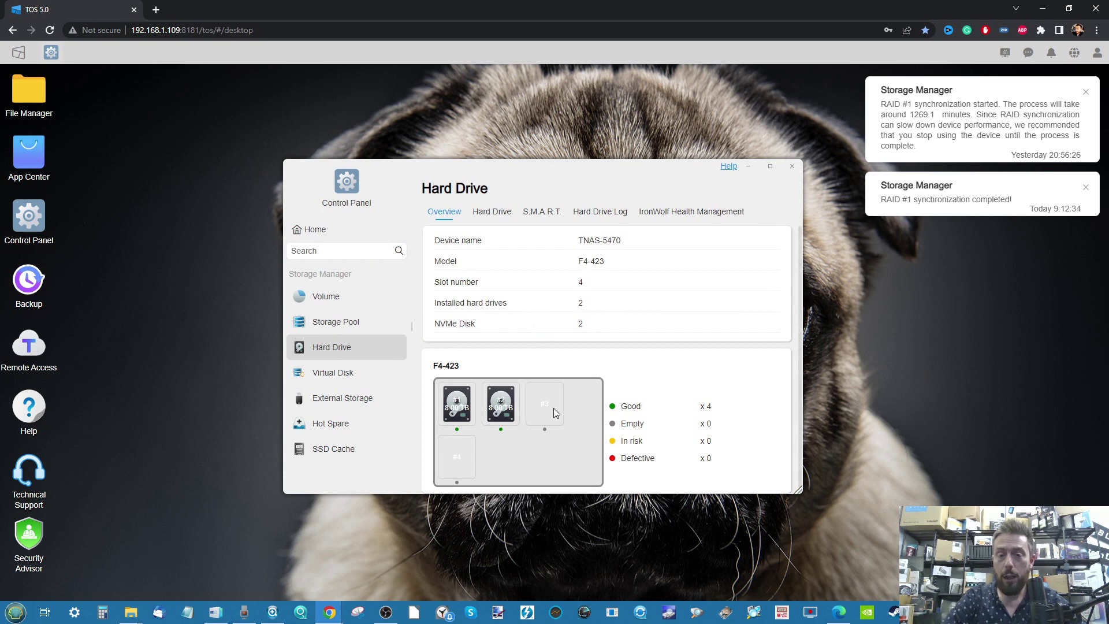
click(497, 213)
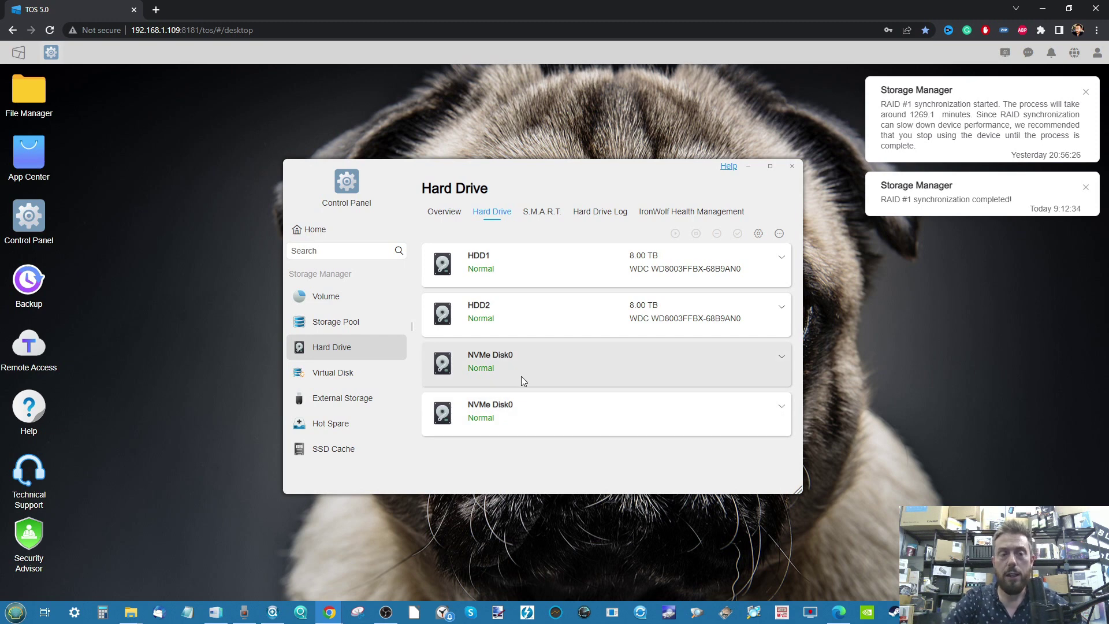
click(450, 218)
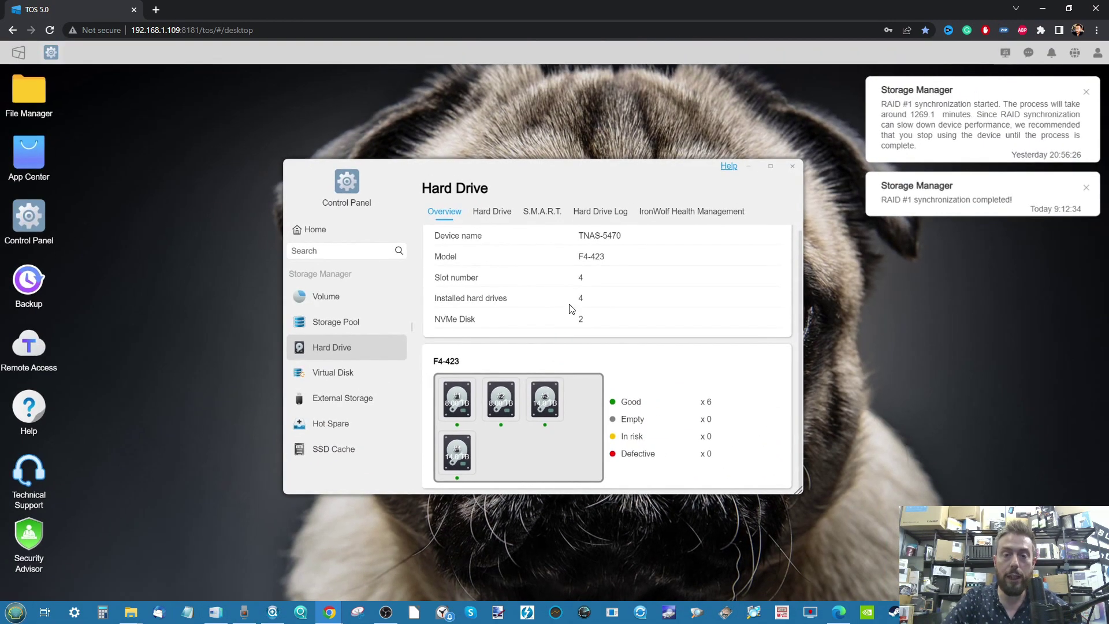
click(498, 217)
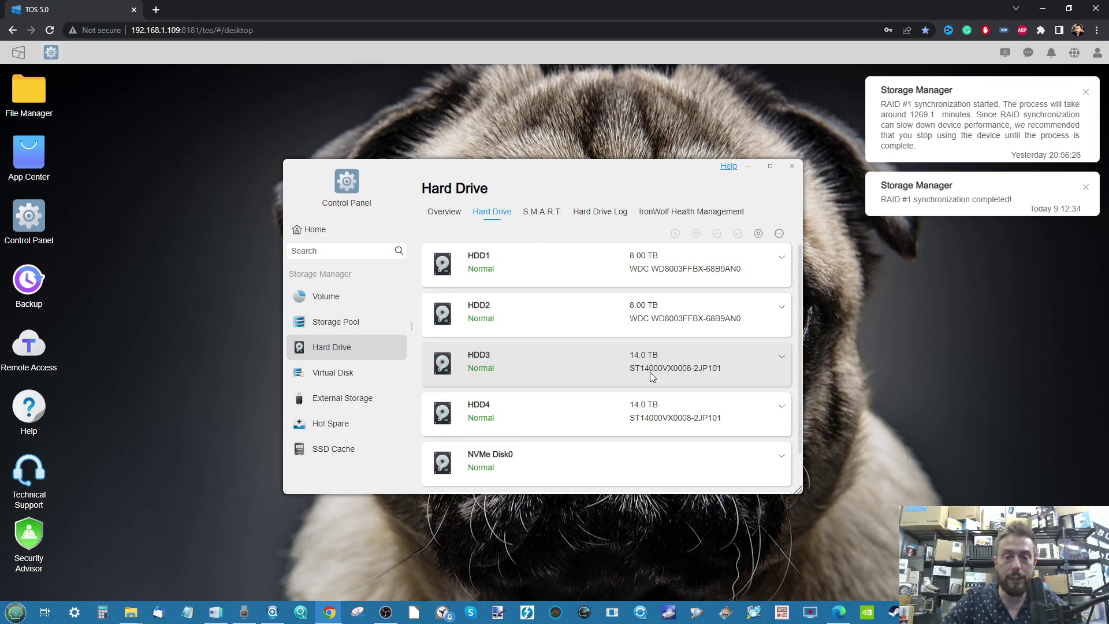
- Inspect and collapse HDD3's 14.0 TB drive details, then return to the Storage Pool page
click(782, 356)
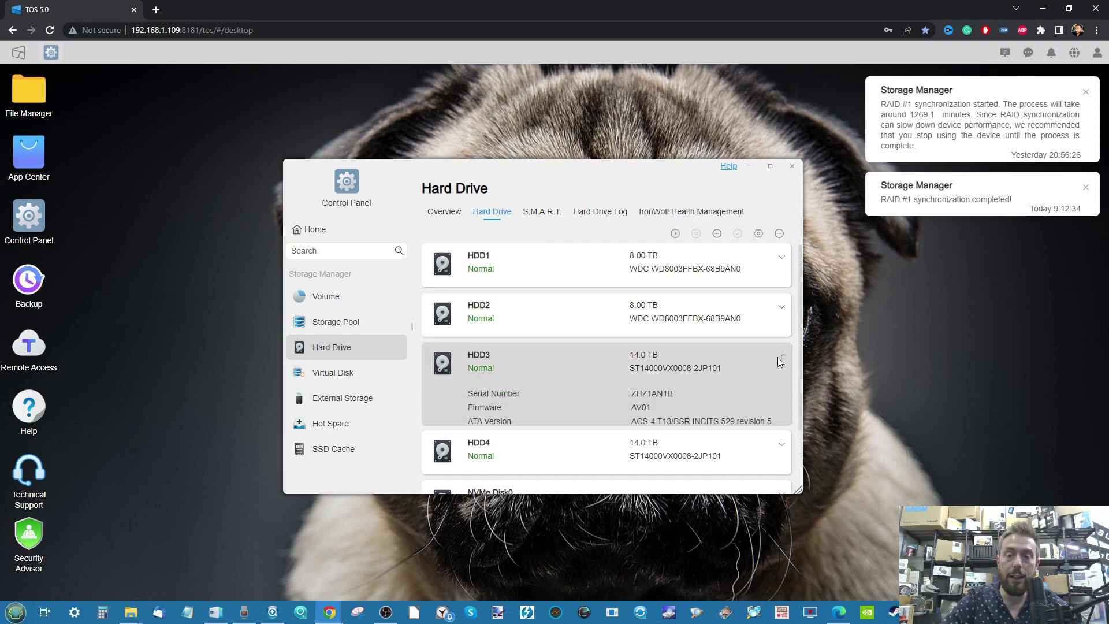
scroll(713, 367, down, 1)
scroll(713, 366, up, 1)
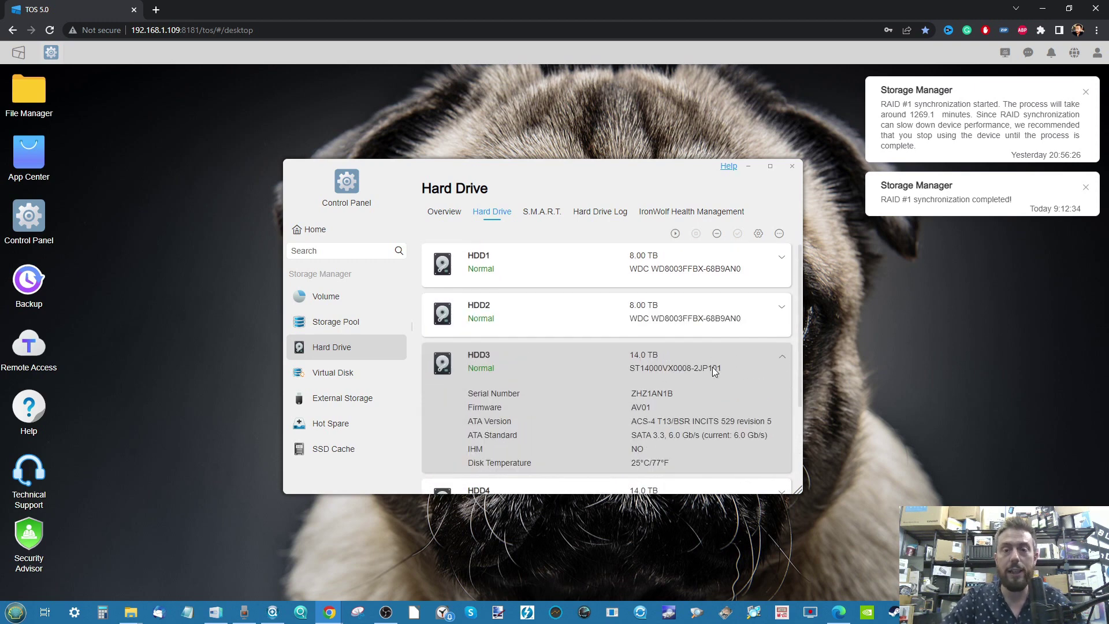
click(782, 356)
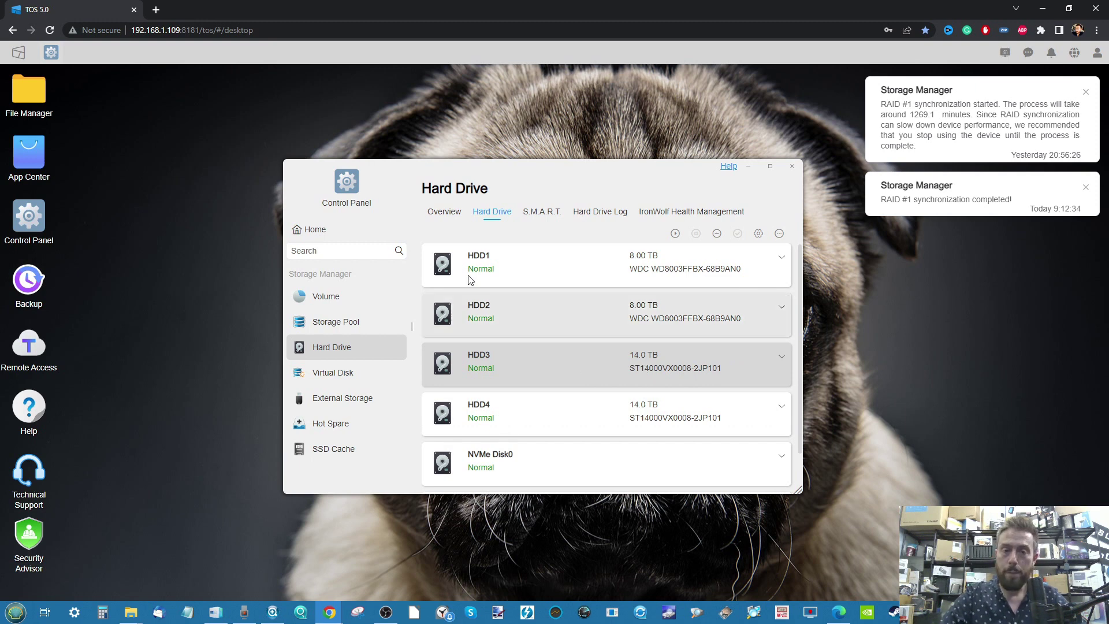
click(361, 318)
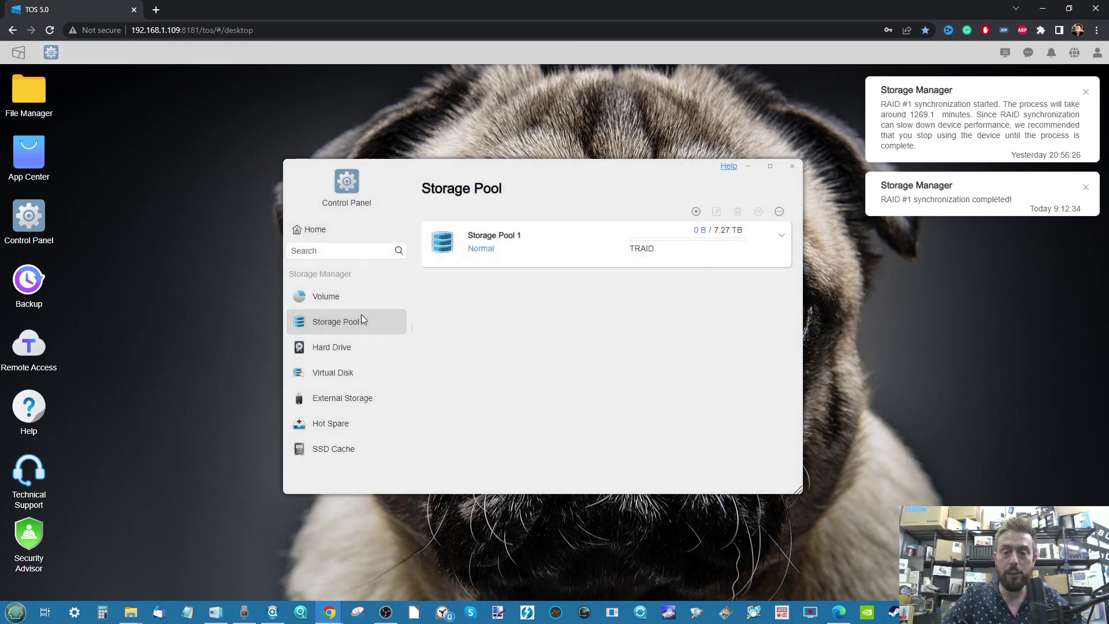
- Review Storage Pool 1's RAID sync settings and close them with faster RAID repair left enabled
click(508, 243)
click(783, 240)
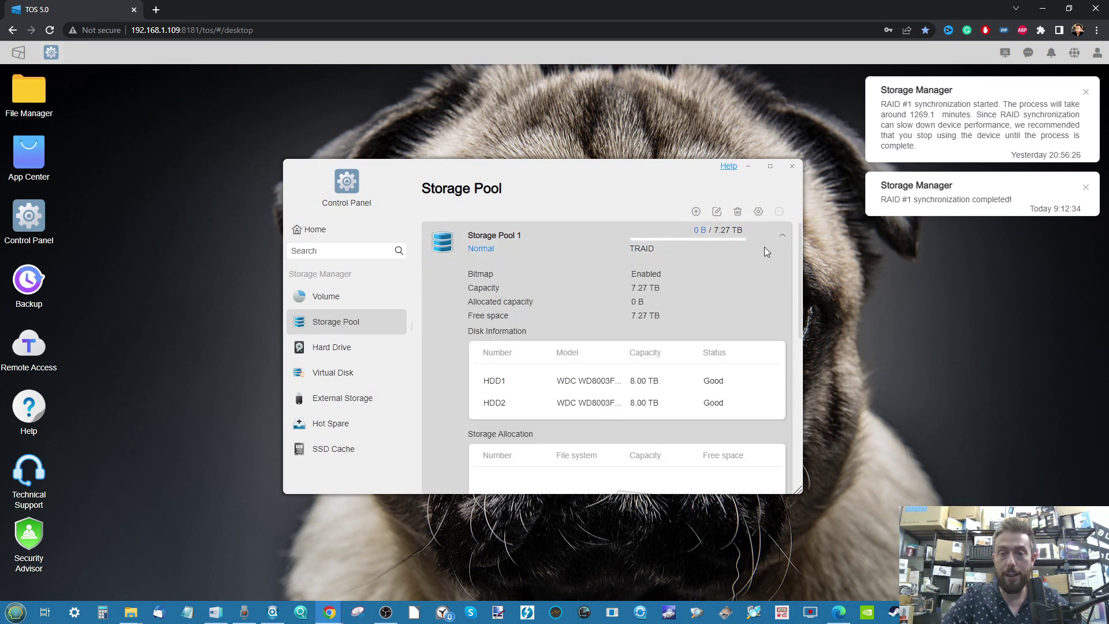
click(758, 211)
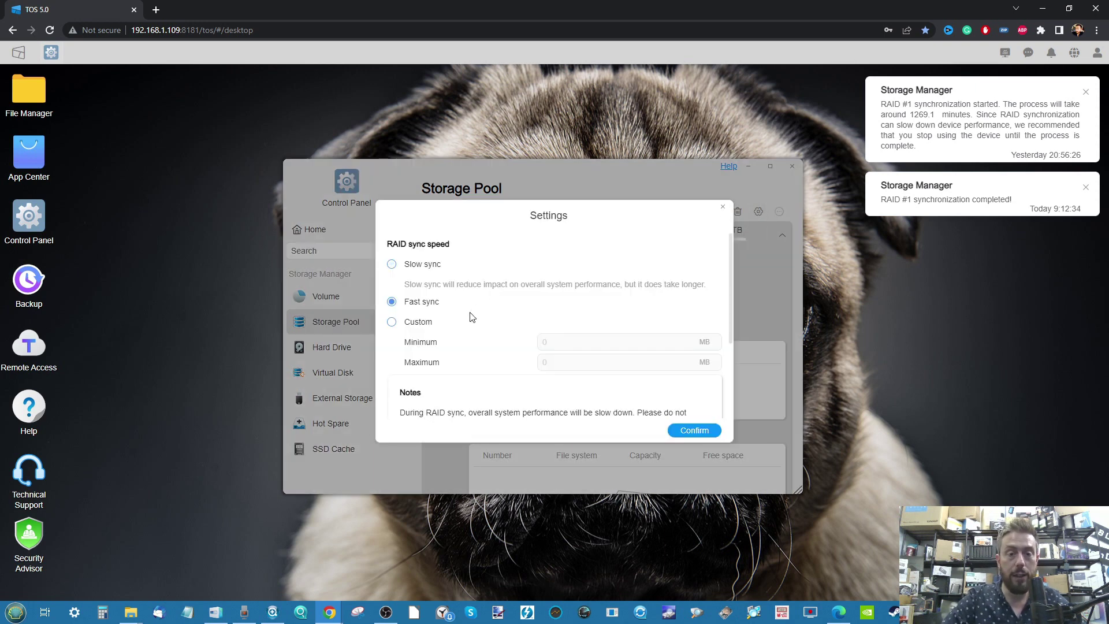
scroll(469, 315, down, 2)
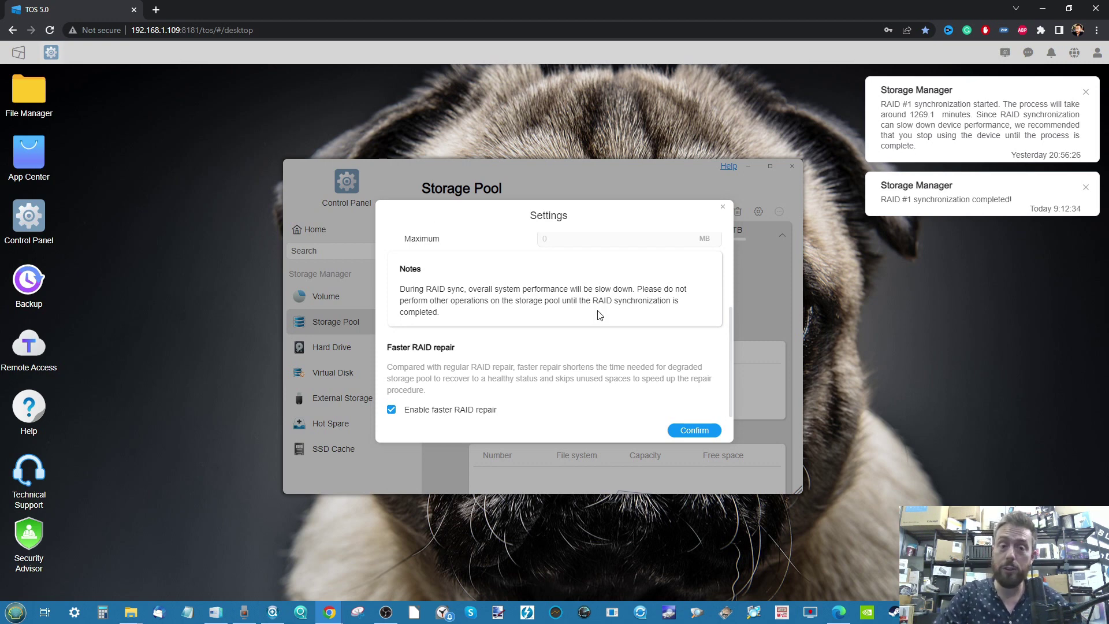
click(721, 209)
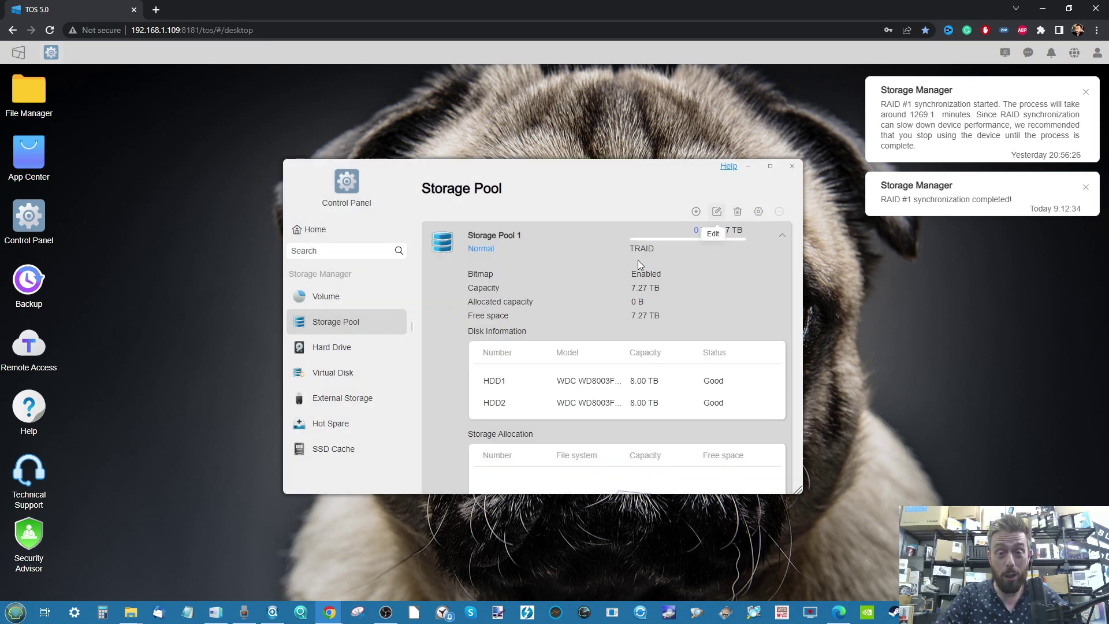
- Preview a new RAID 1 pool on HDD3 and HDD4, cancel it, then edit Storage Pool 1
click(717, 213)
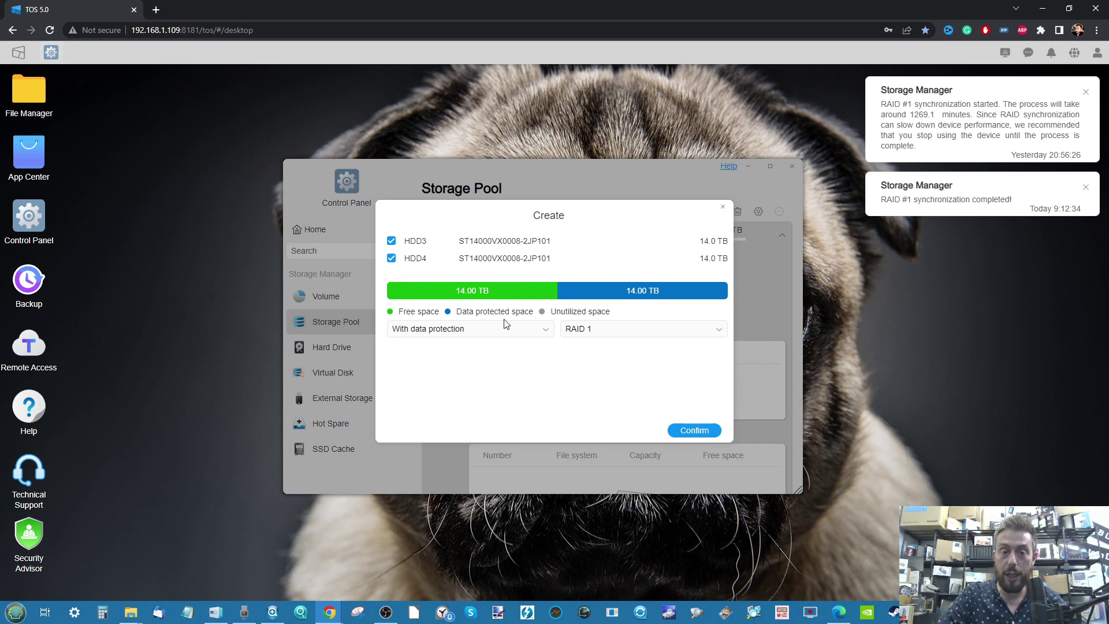
click(608, 335)
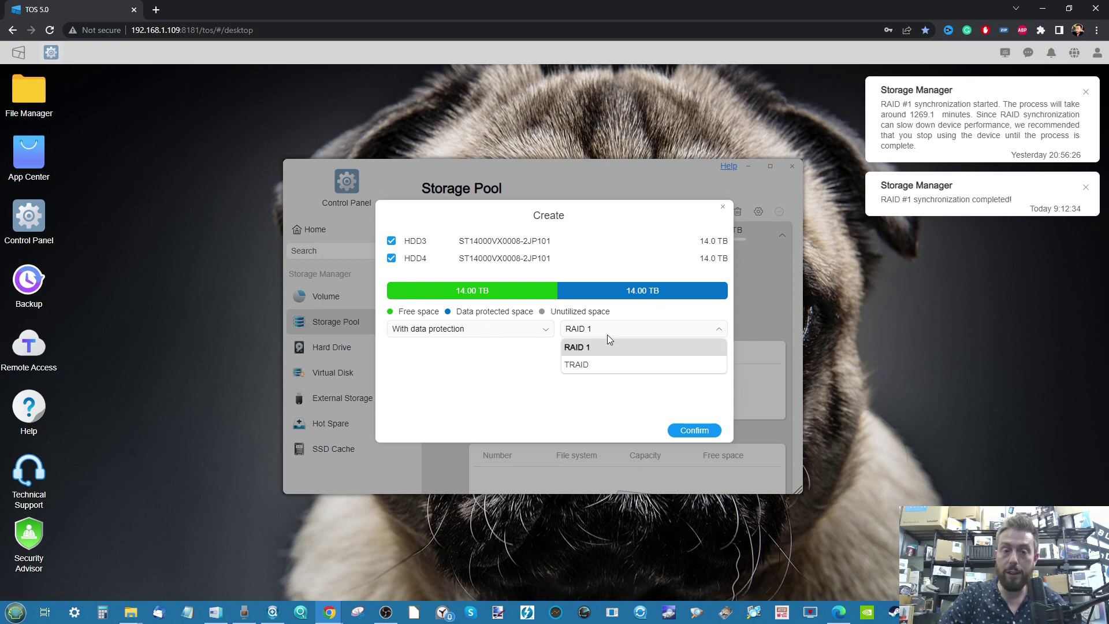
click(492, 404)
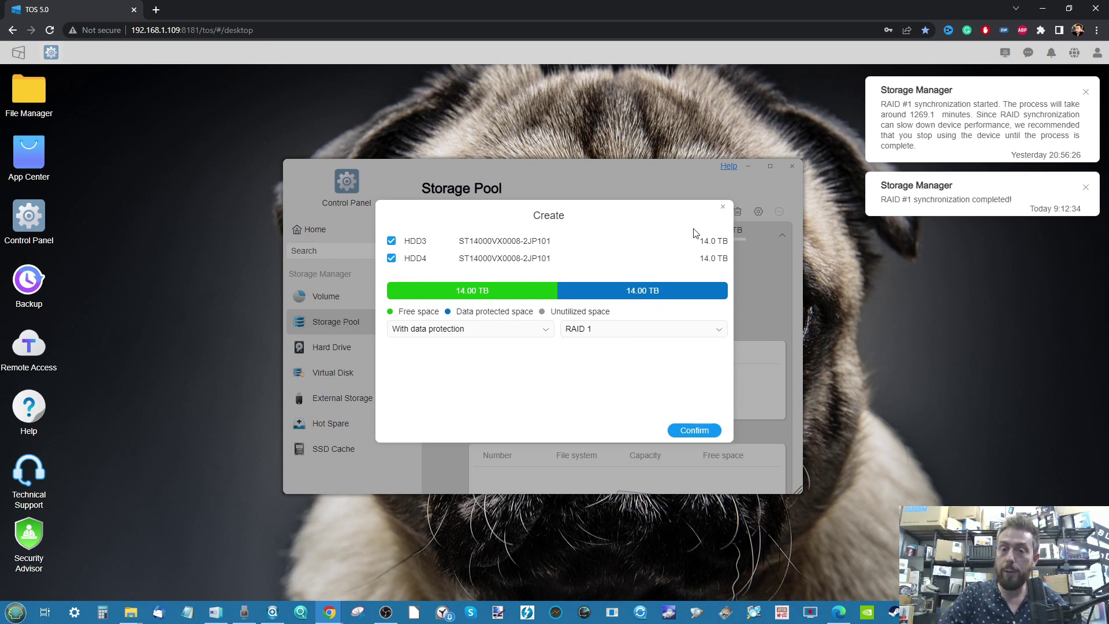
click(724, 210)
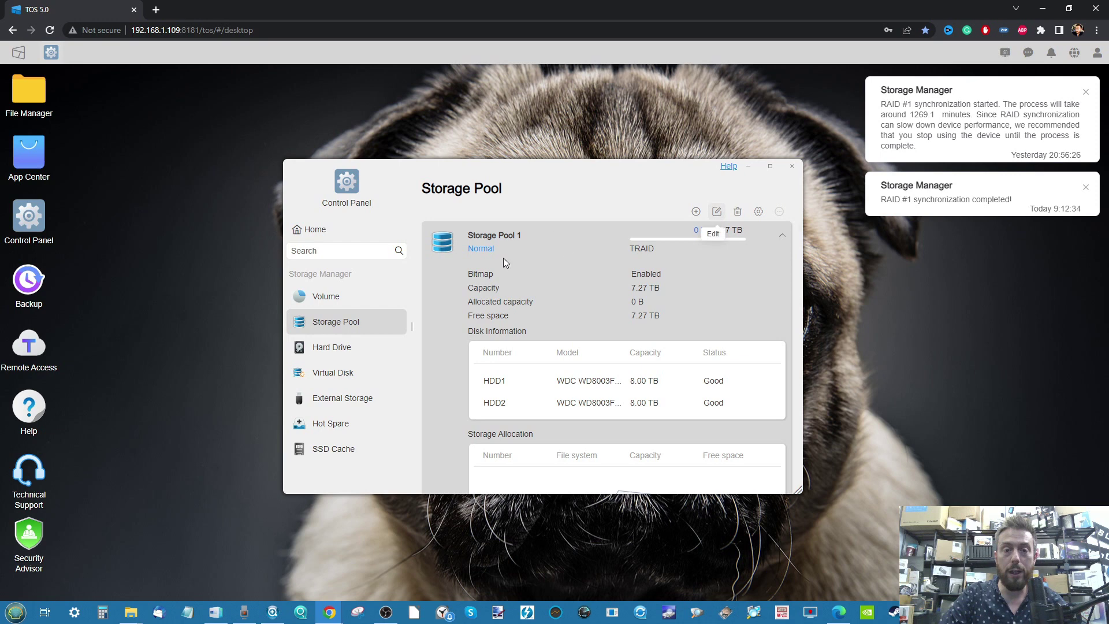
click(723, 213)
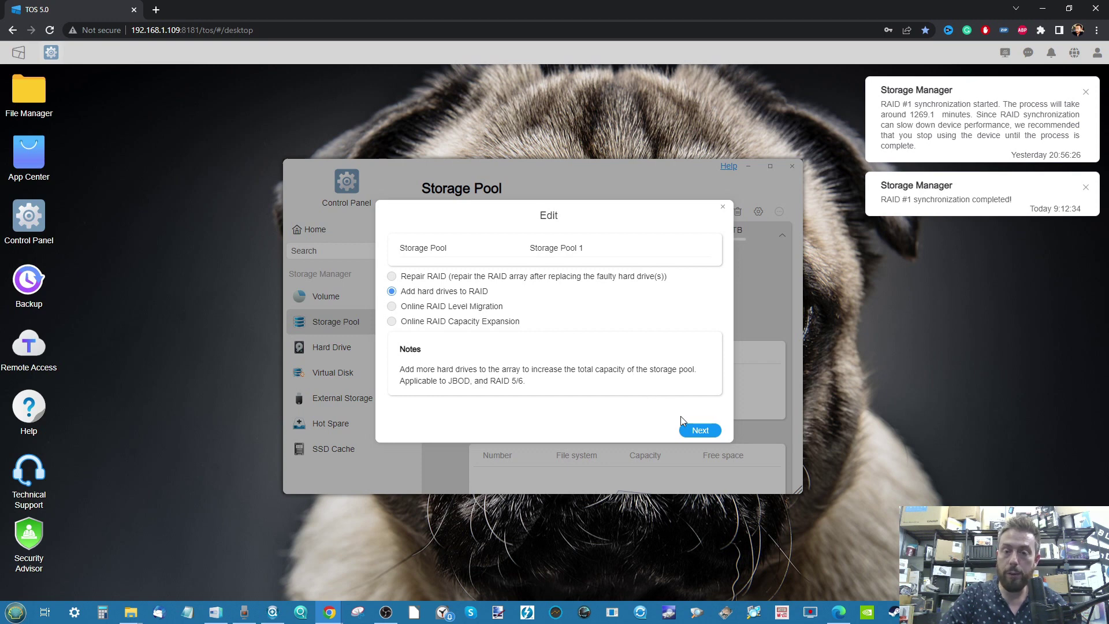
- Add only HDD4, not HDD3, to Storage Pool 1's TRAID, reviewing the 13035.52 GB summary
click(689, 430)
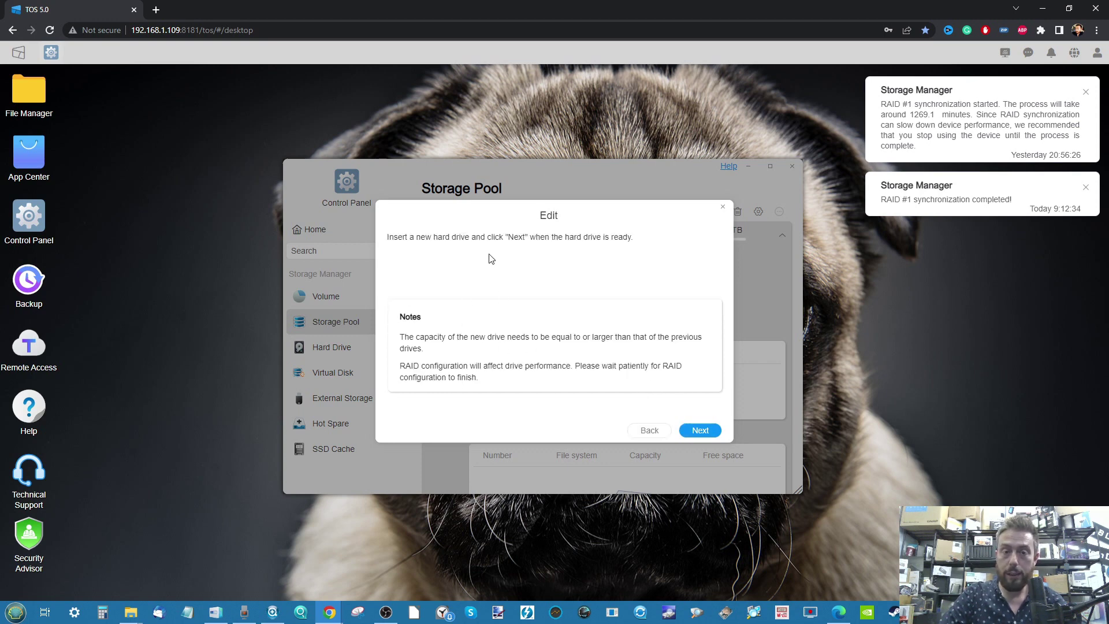
click(700, 432)
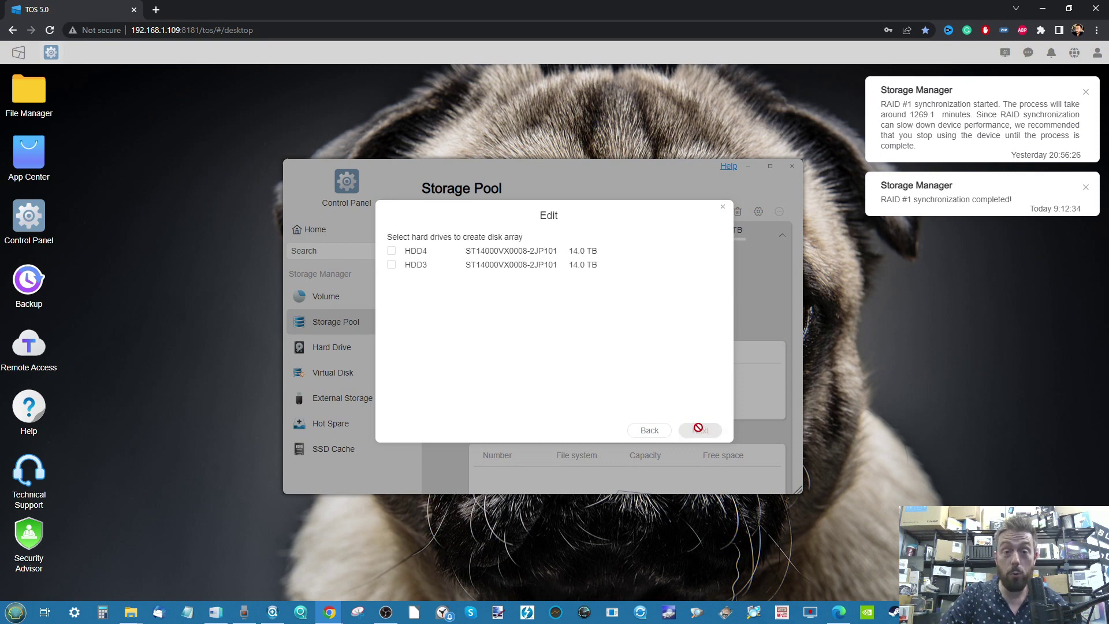
click(391, 251)
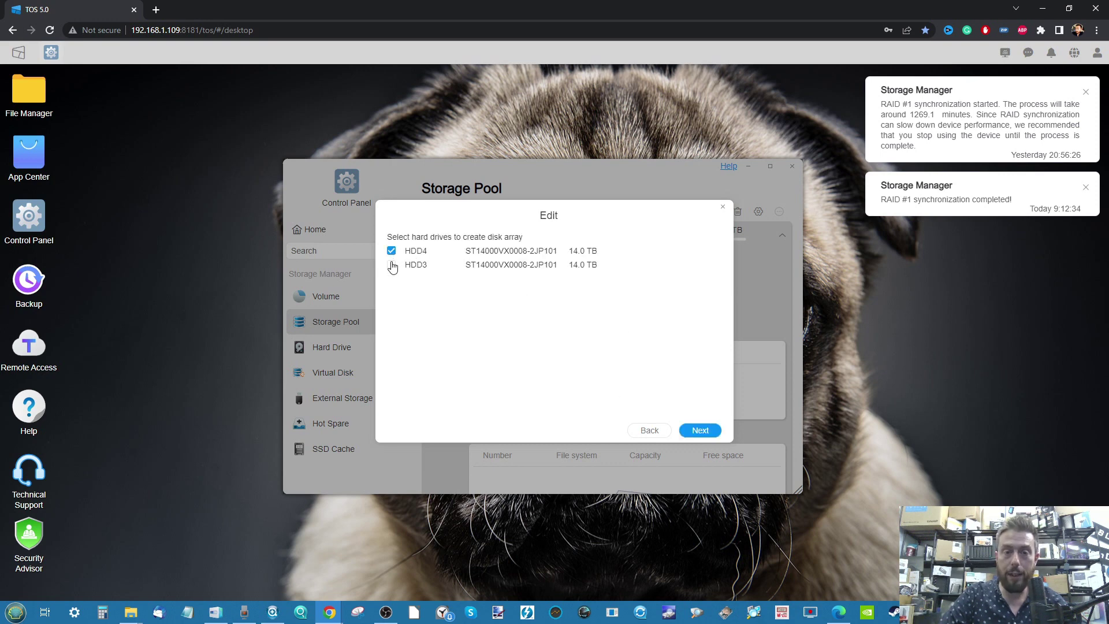
click(391, 265)
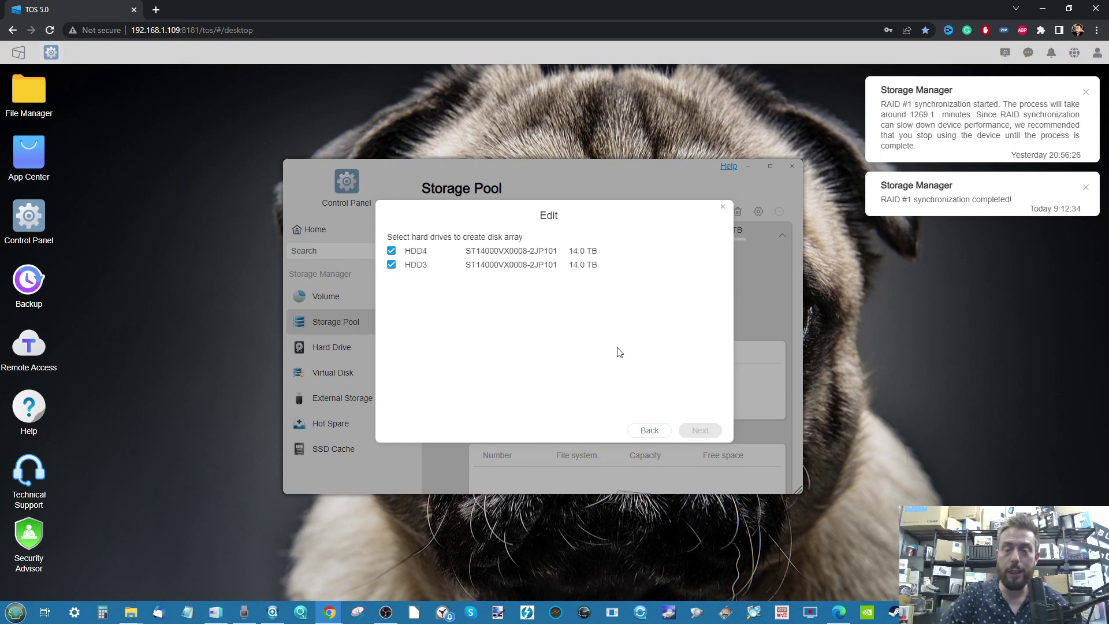
click(392, 264)
click(714, 437)
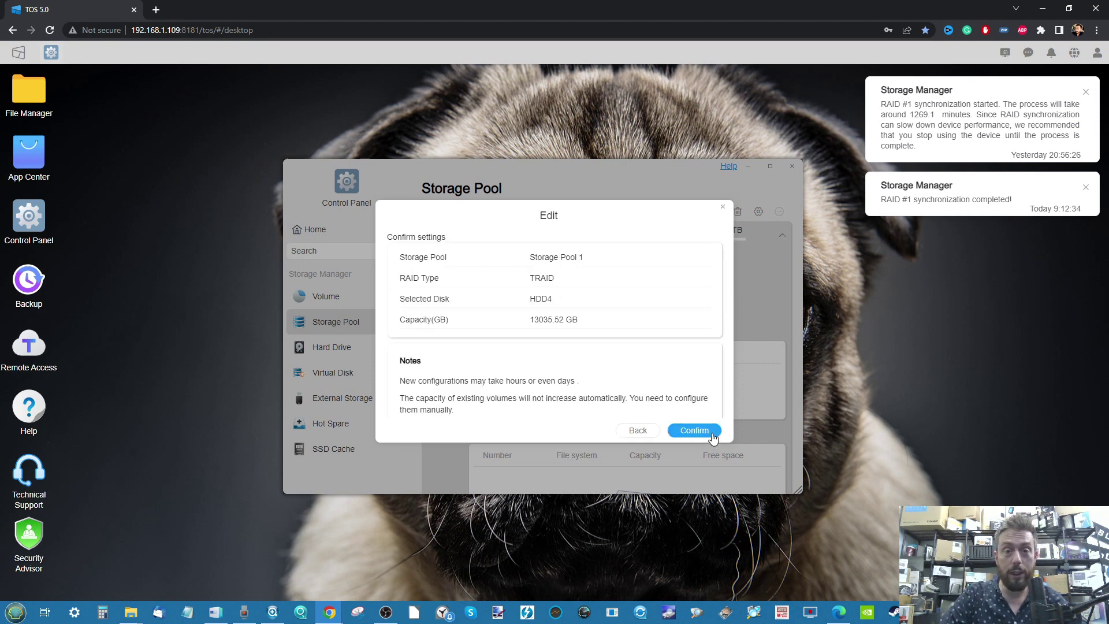
scroll(560, 321, down, 1)
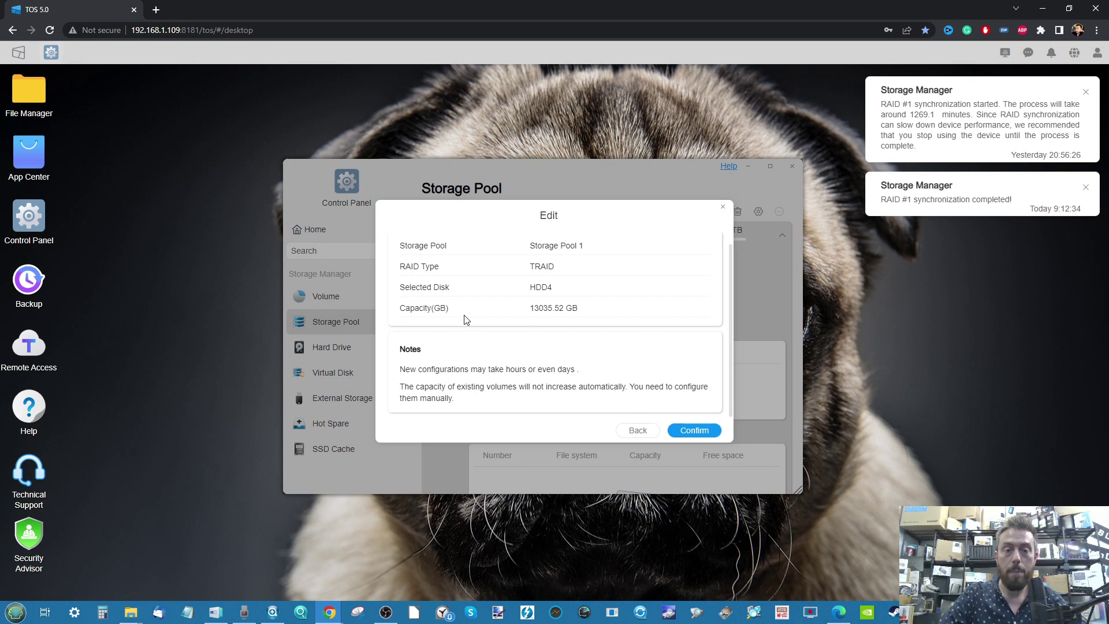
click(687, 430)
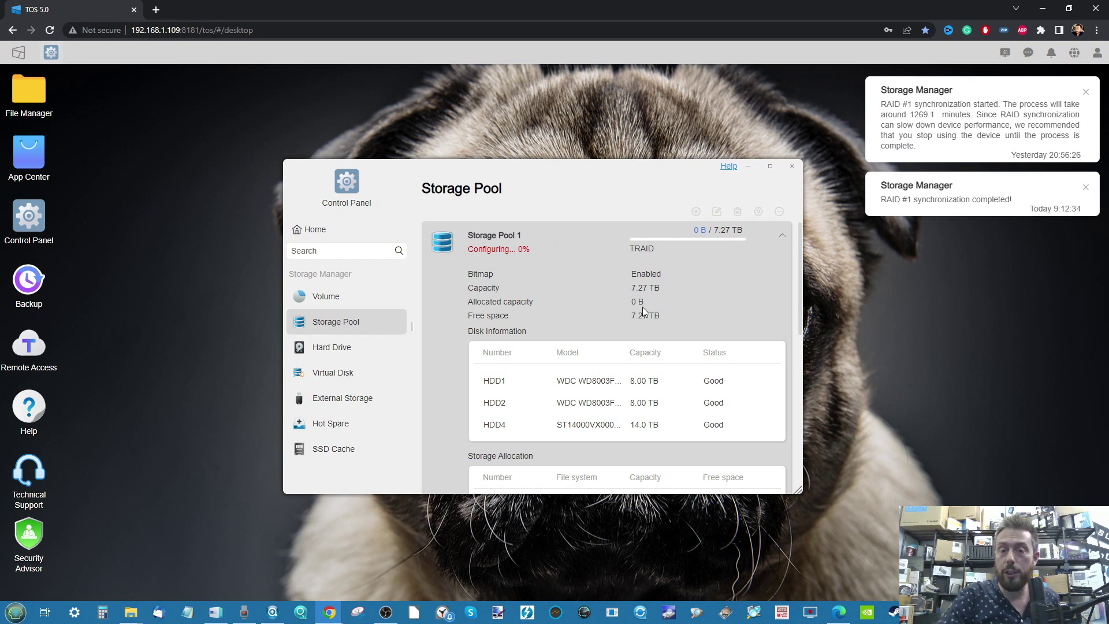
- Scroll through Storage Pool 1 as it starts configuring across HDD1, HDD2 and HDD4
scroll(644, 311, down, 1)
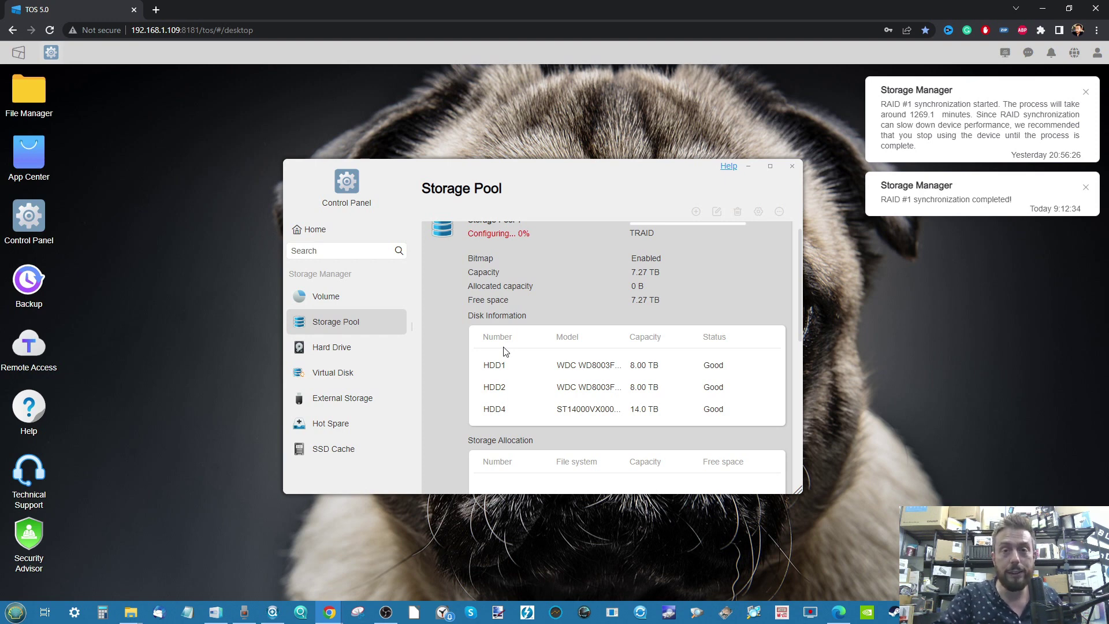
scroll(551, 303, up, 1)
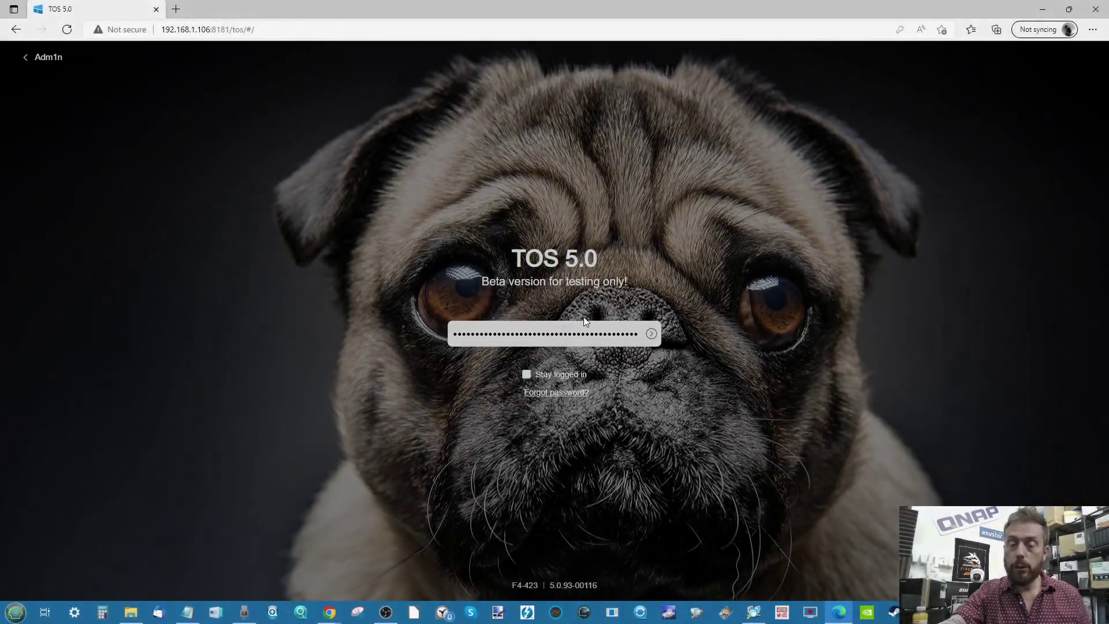
- Sign in with the entered password and go to Control Panel's Storage Pool page
key(Return)
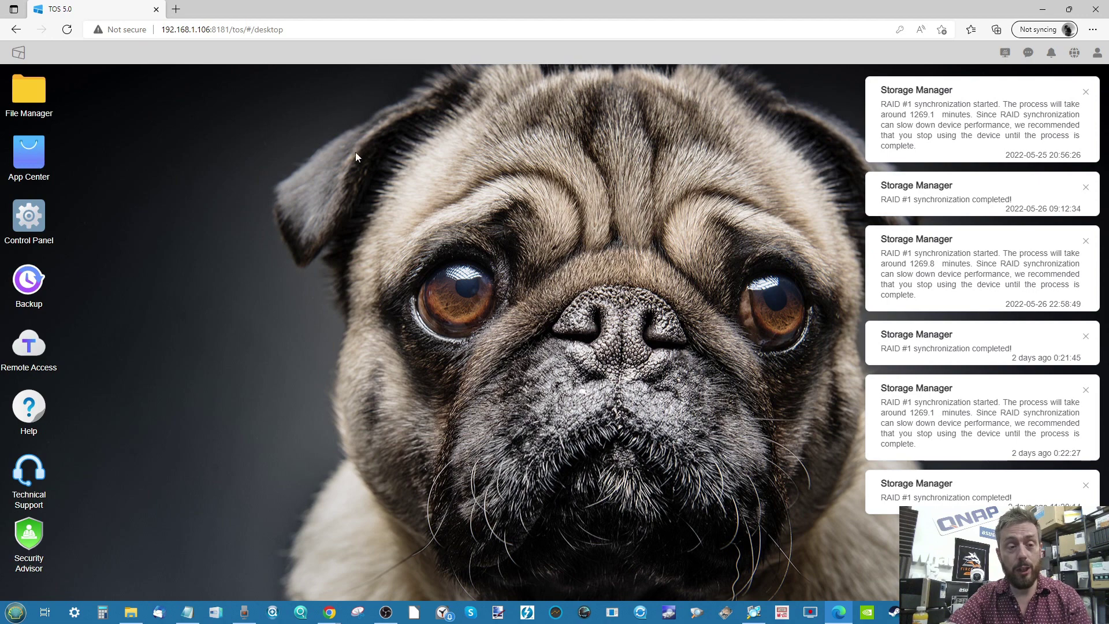
click(26, 218)
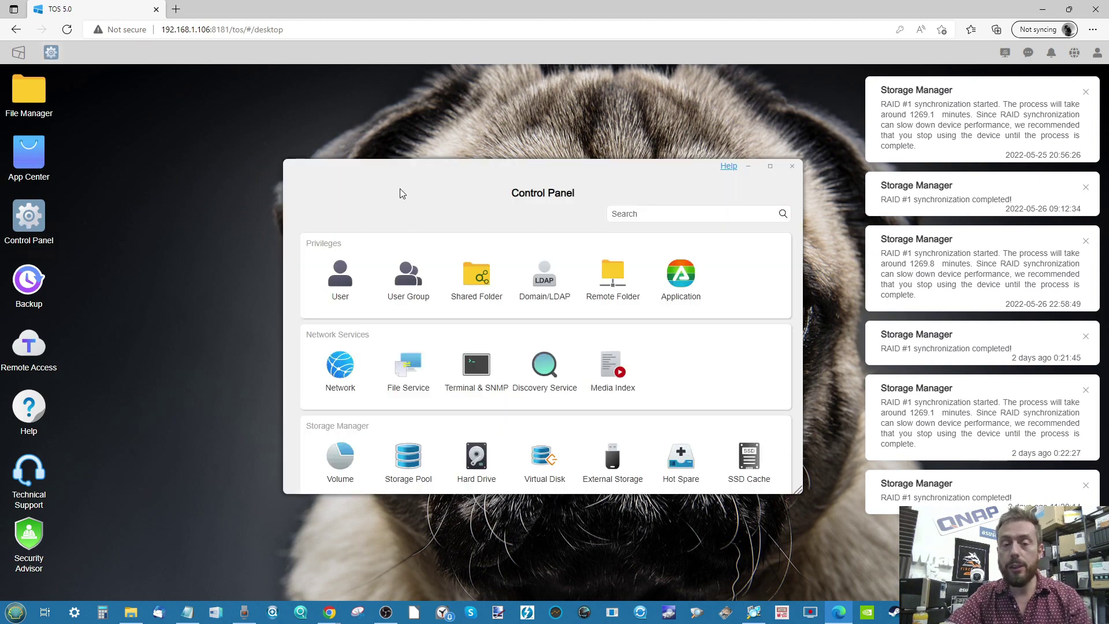
click(419, 446)
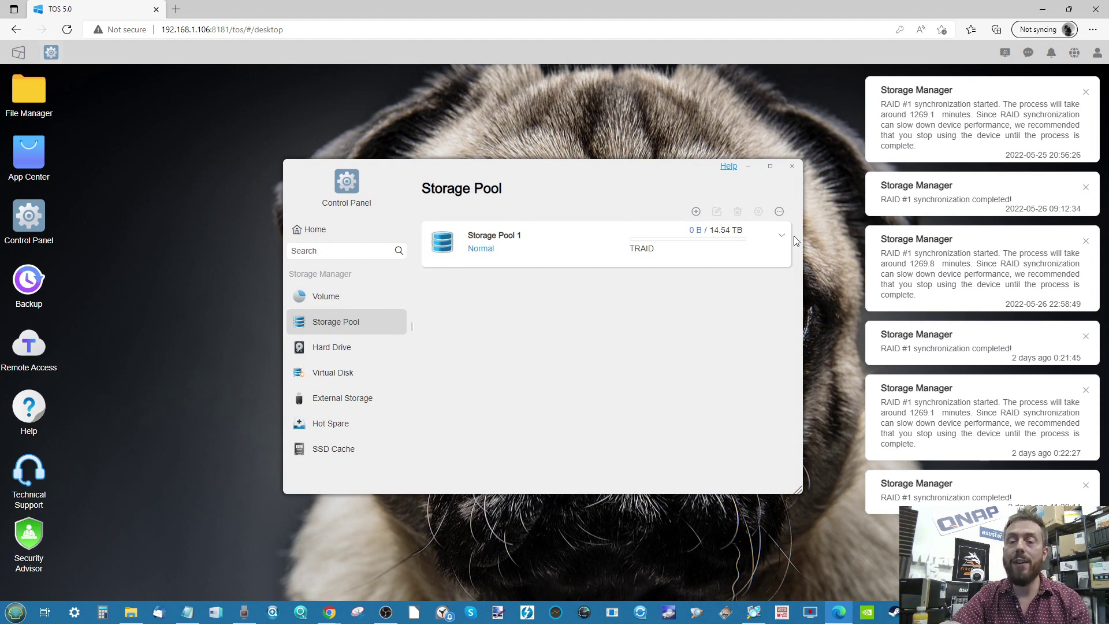
- Select and expand Storage Pool 1 to show 14.54 TB on HDD1, HDD2 and HDD4
click(787, 235)
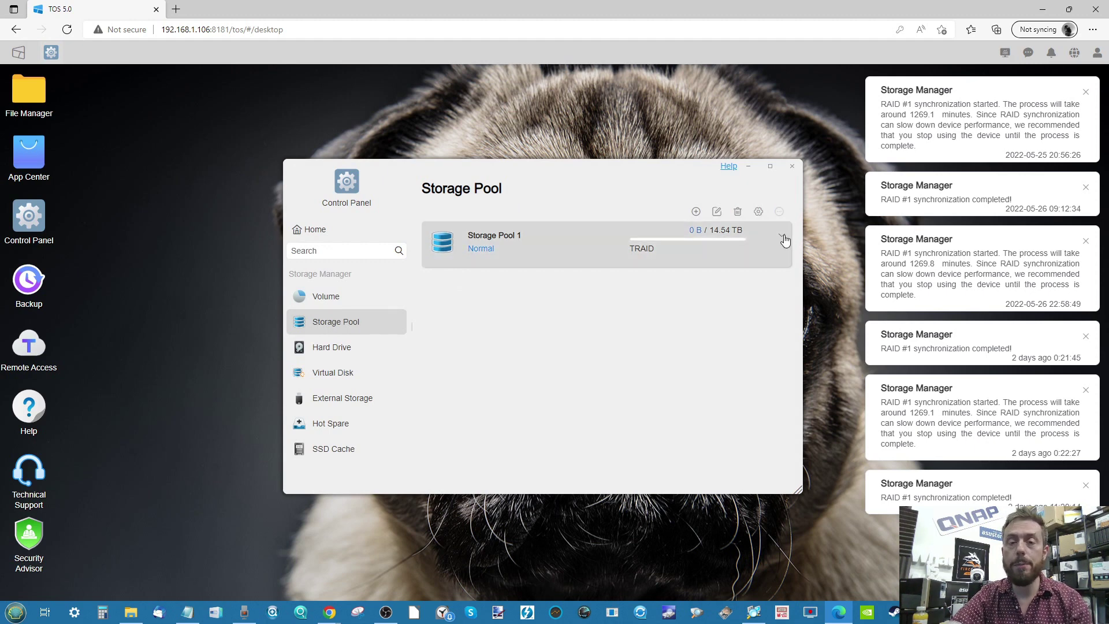
click(783, 239)
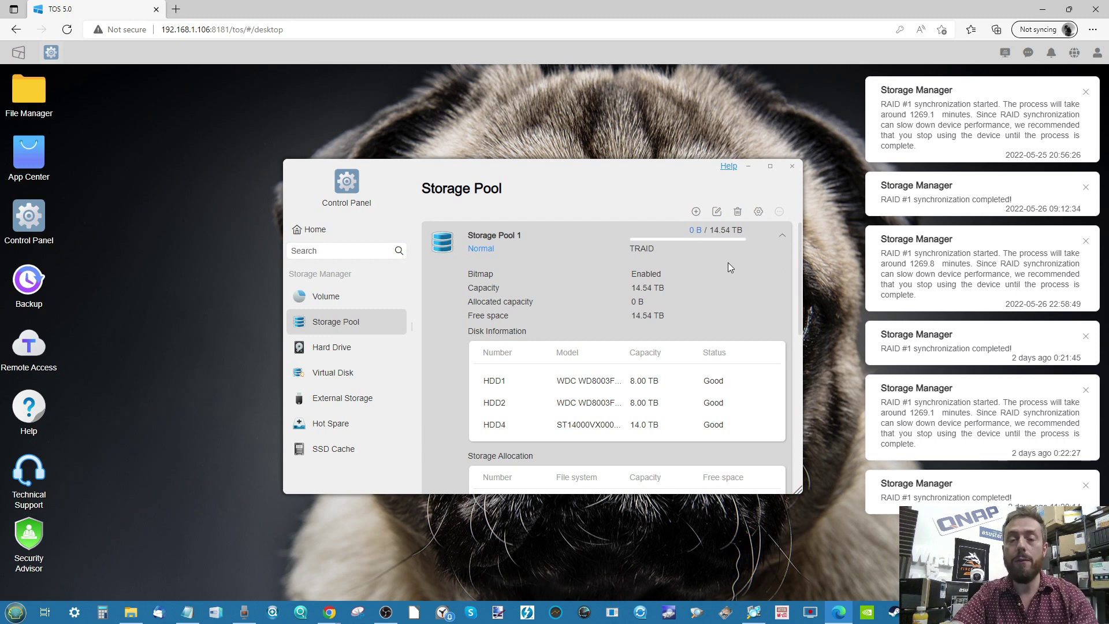
- Edit Storage Pool 1 to add the 14 TB HDD3 to its RAID and confirm the expansion
click(716, 212)
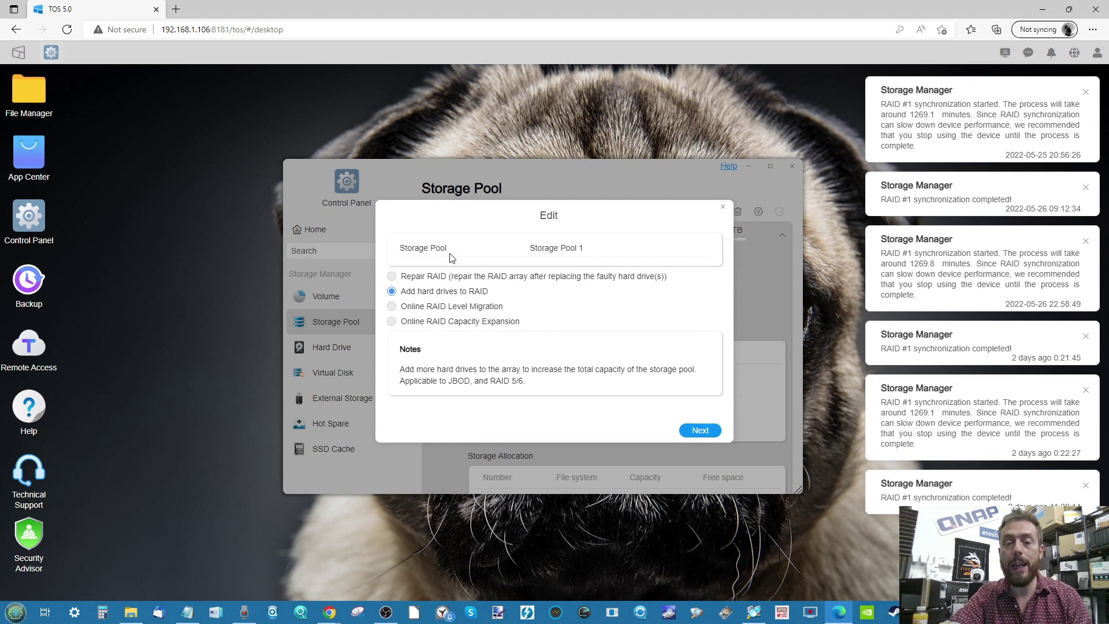
click(683, 432)
click(696, 431)
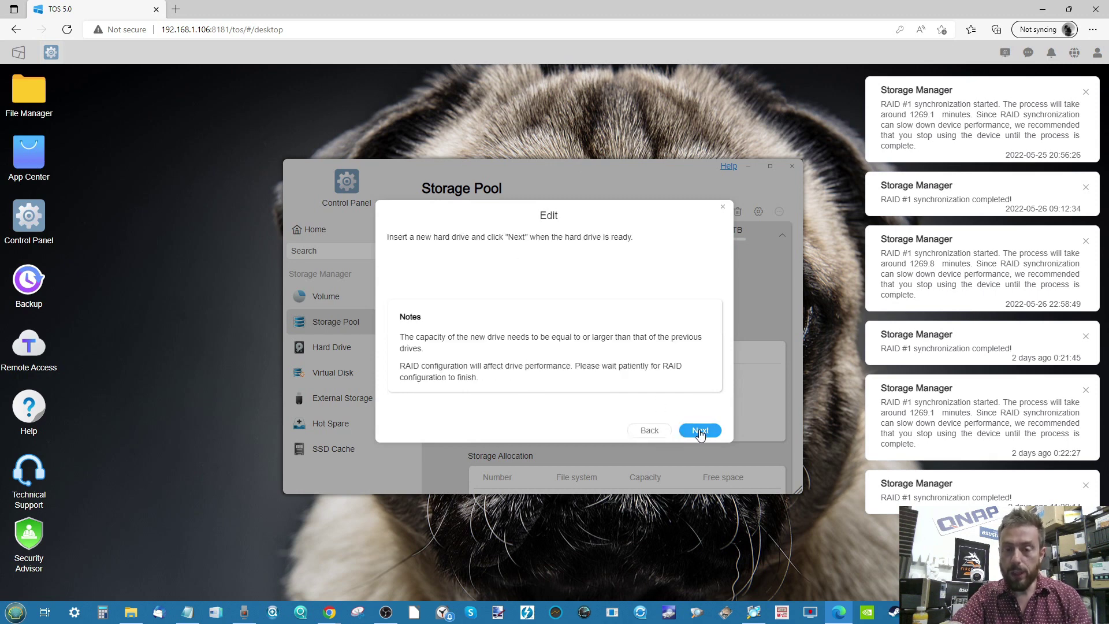
click(391, 250)
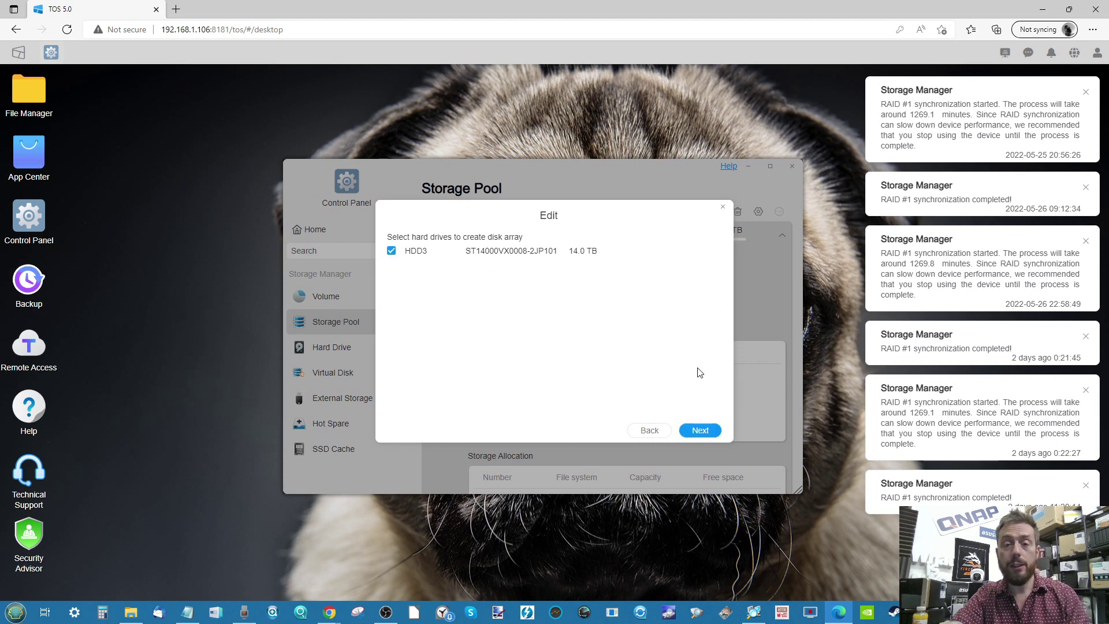
click(700, 431)
click(699, 433)
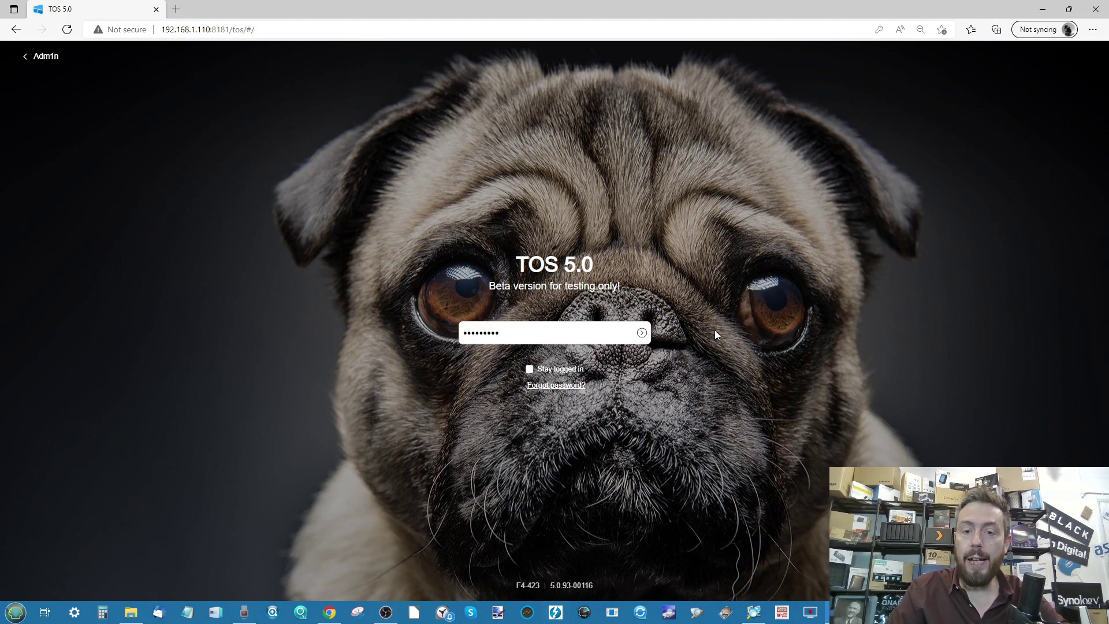
- Sign in again, open Control Panel's Storage Pool page, and expand the 27.26 TB Storage Pool 1
click(643, 336)
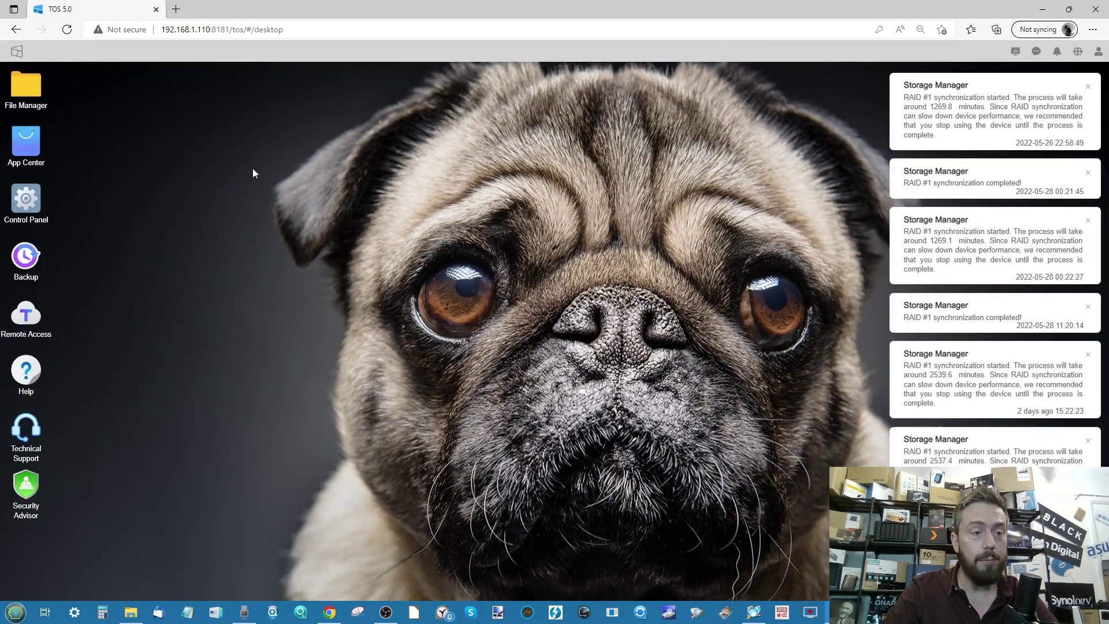
click(39, 206)
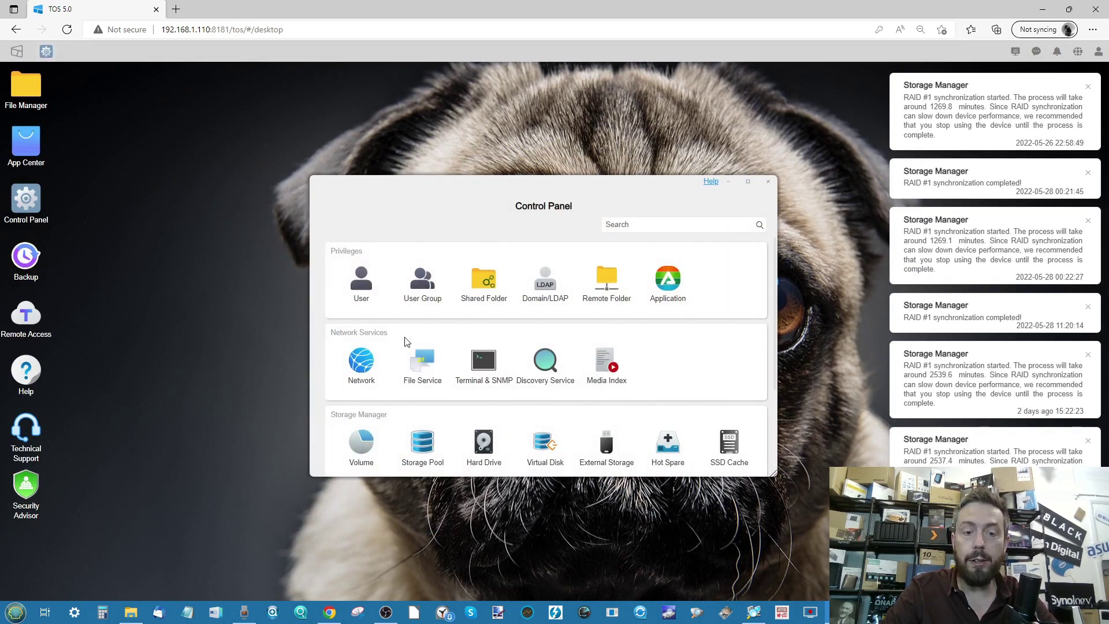
click(414, 447)
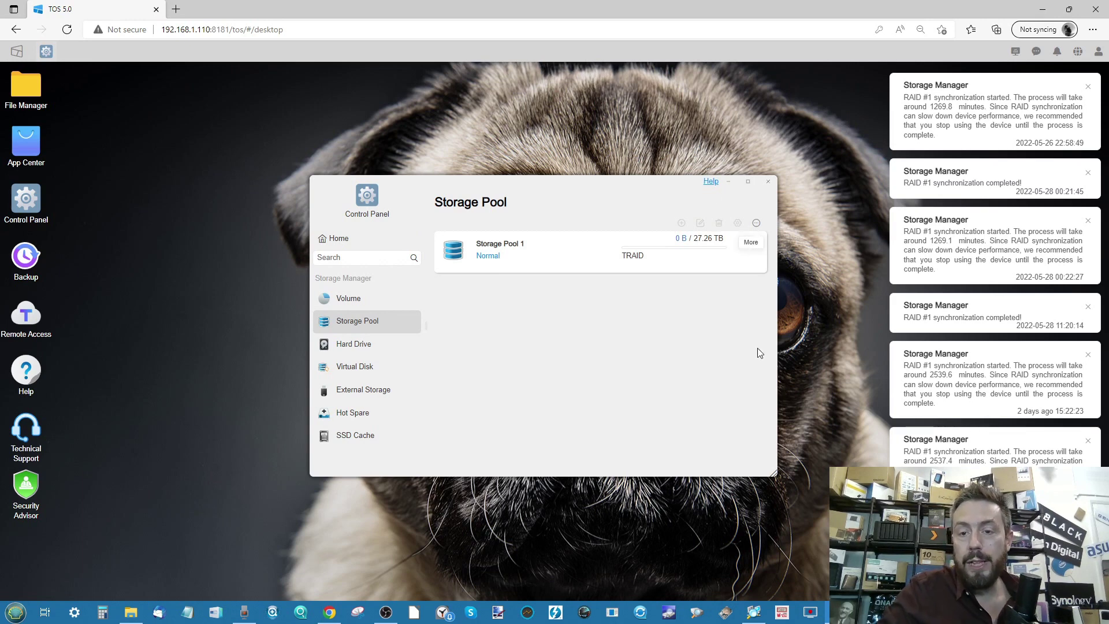
click(758, 247)
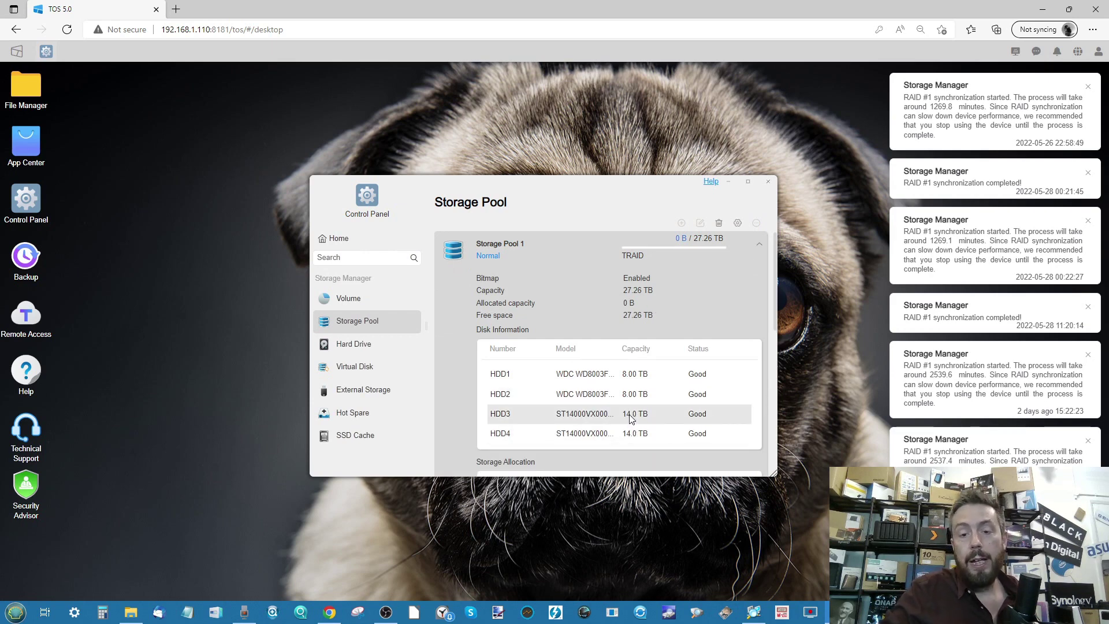
- Review Storage Pool 1's 27.26 TB details across four drives, then switch to the Volume page
scroll(639, 301, up, 5)
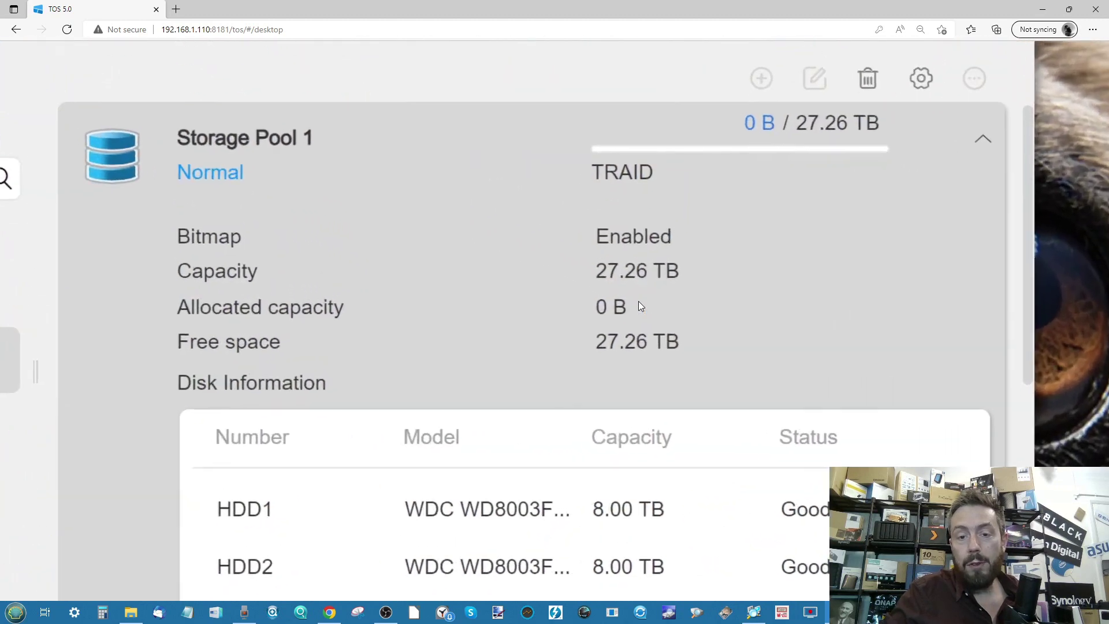
scroll(639, 306, down, 5)
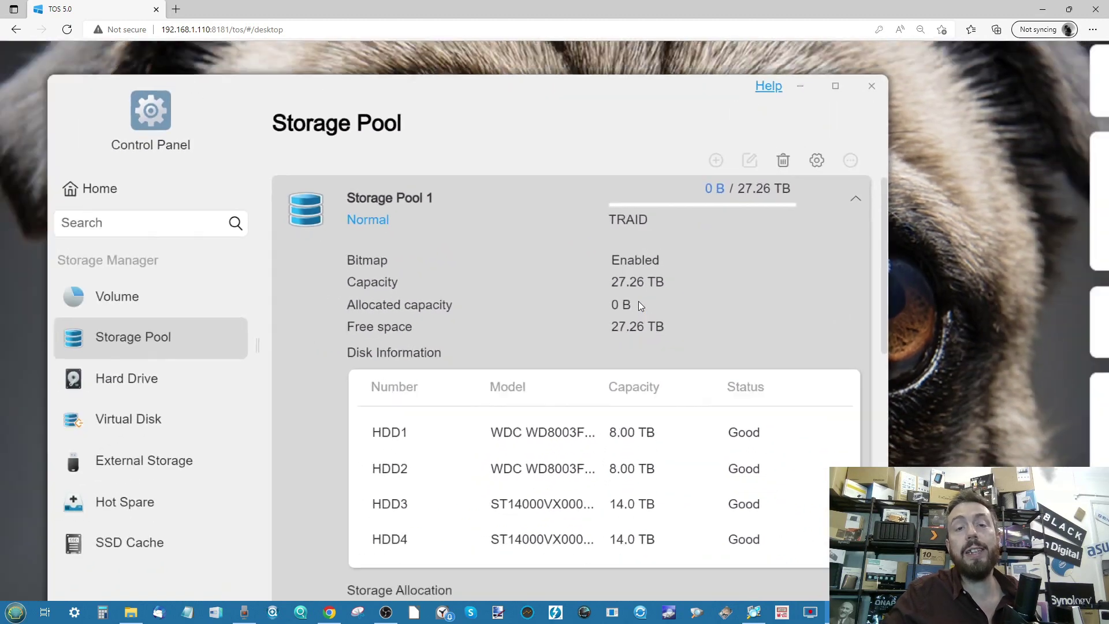
scroll(639, 305, down, 3)
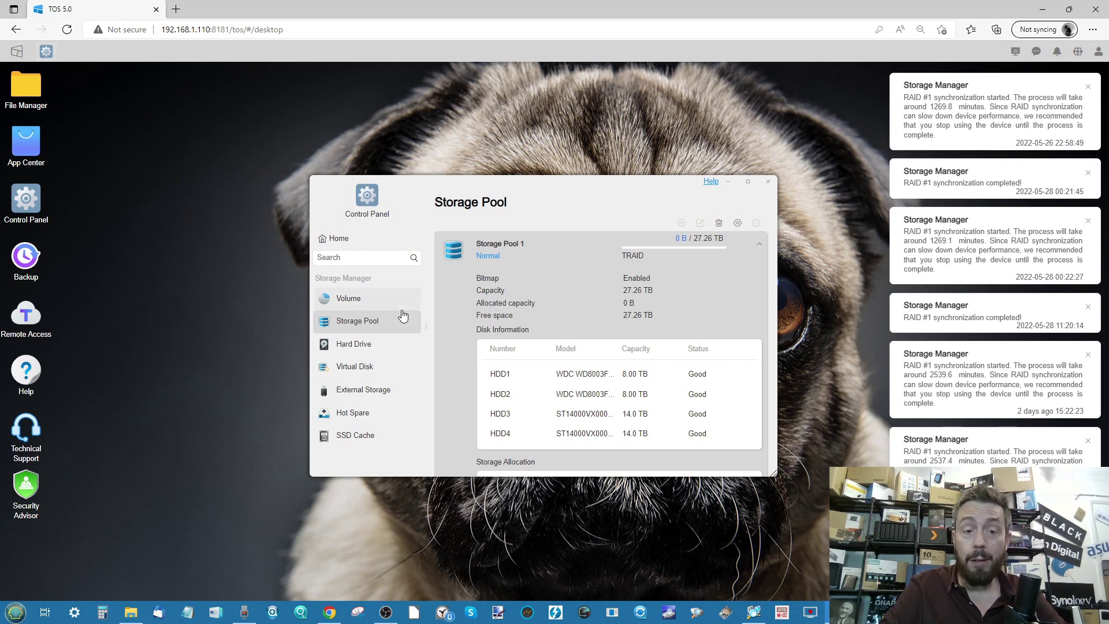
click(384, 303)
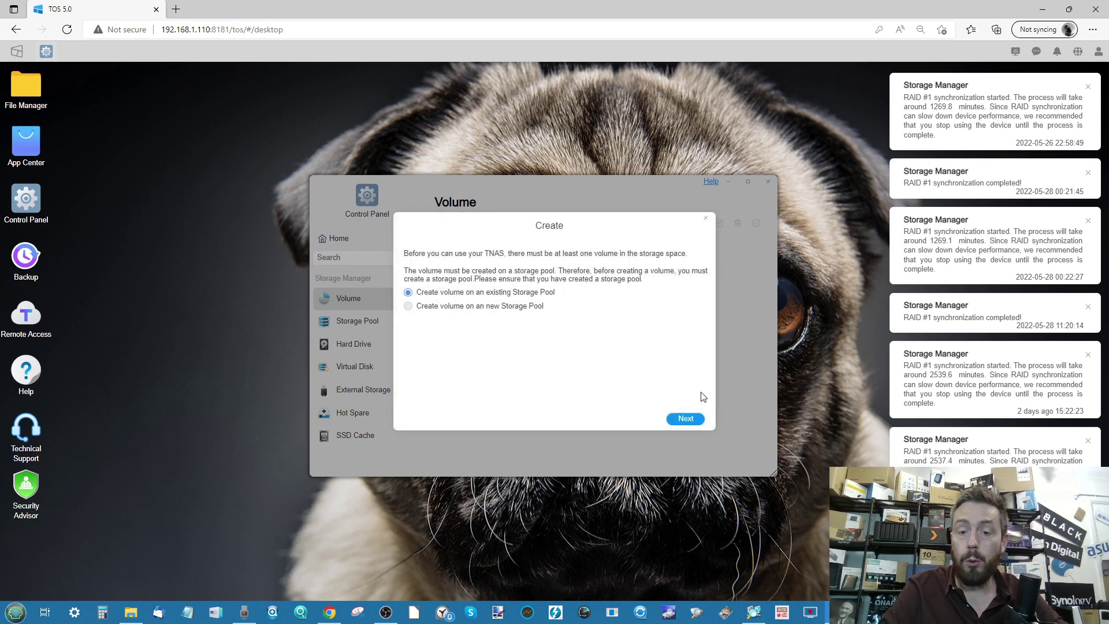
- Preview volume 'Test1' on Storage Pool 1 at the 27914.24 GB maximum, then cancel it
click(687, 419)
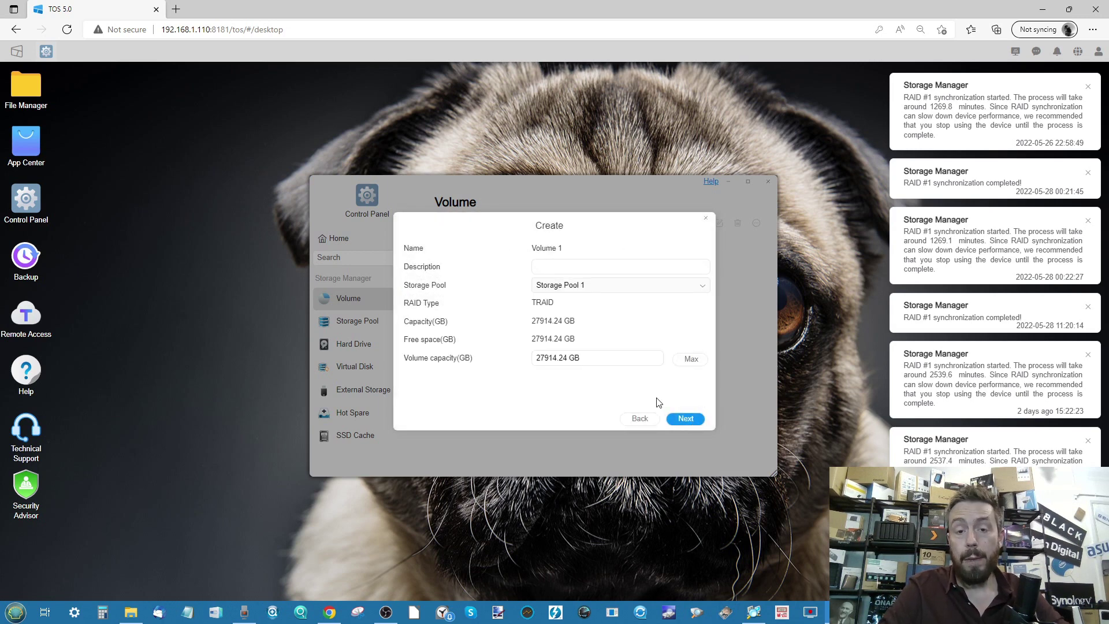
click(591, 264)
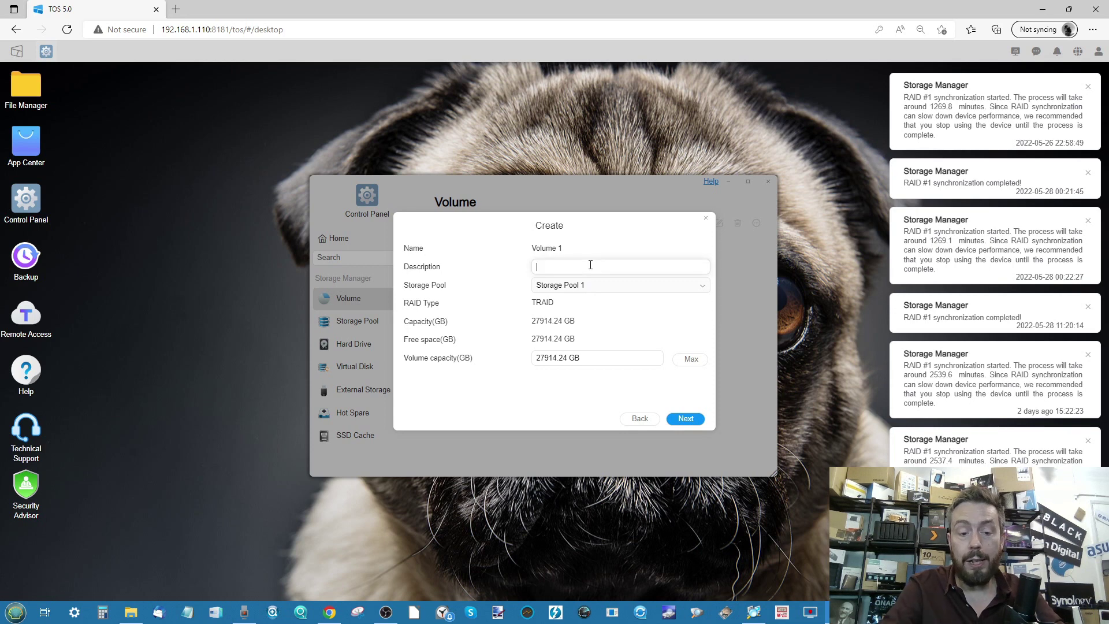
text(Test1)
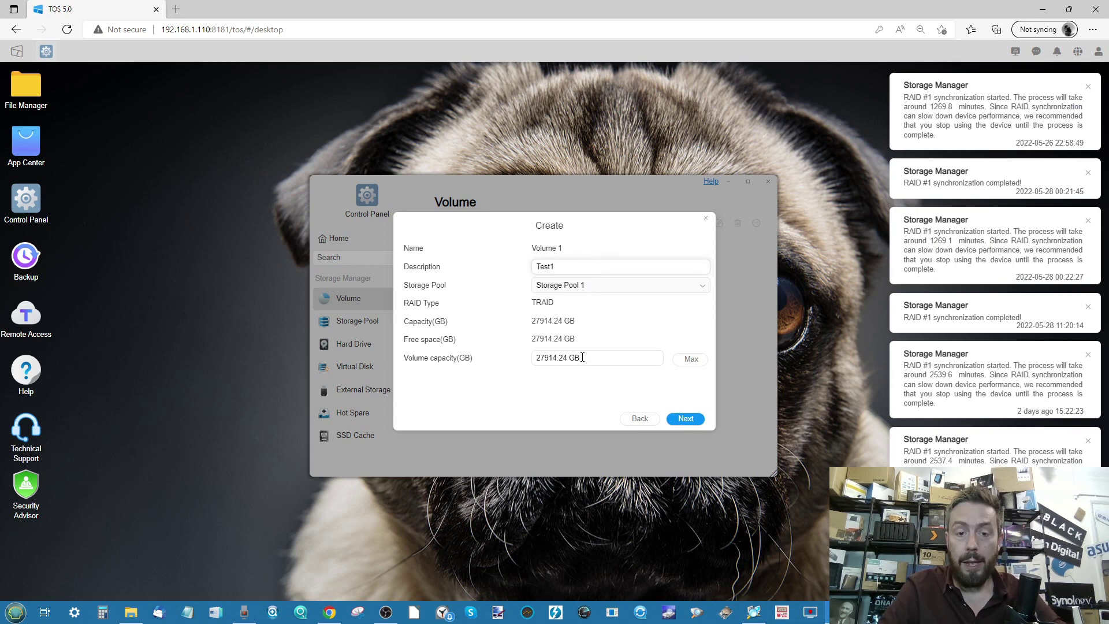
click(582, 357)
click(686, 357)
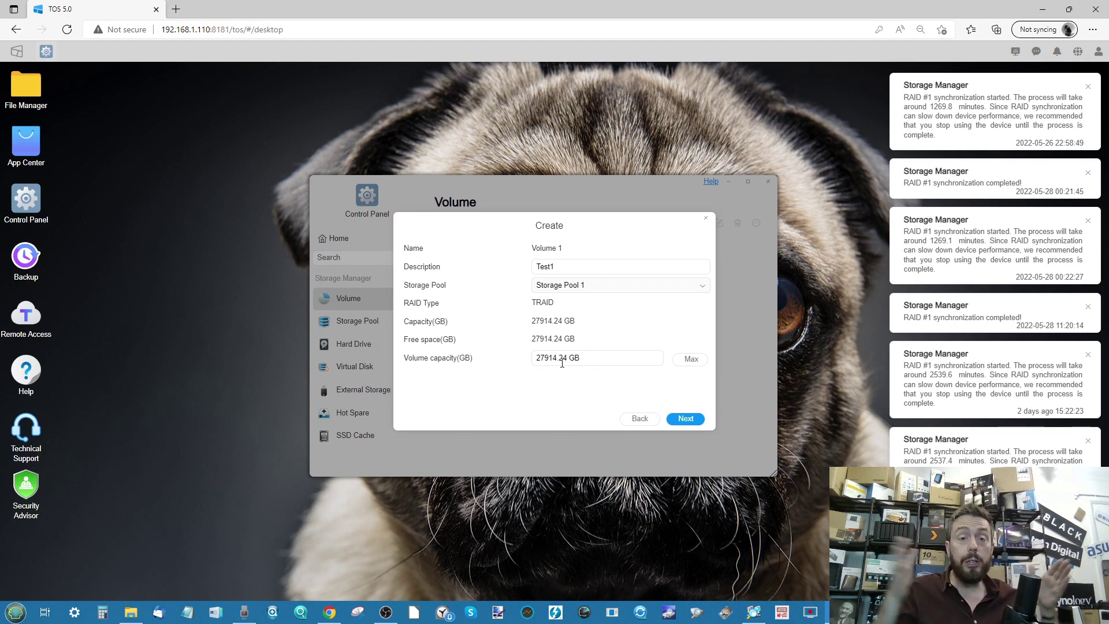
click(706, 218)
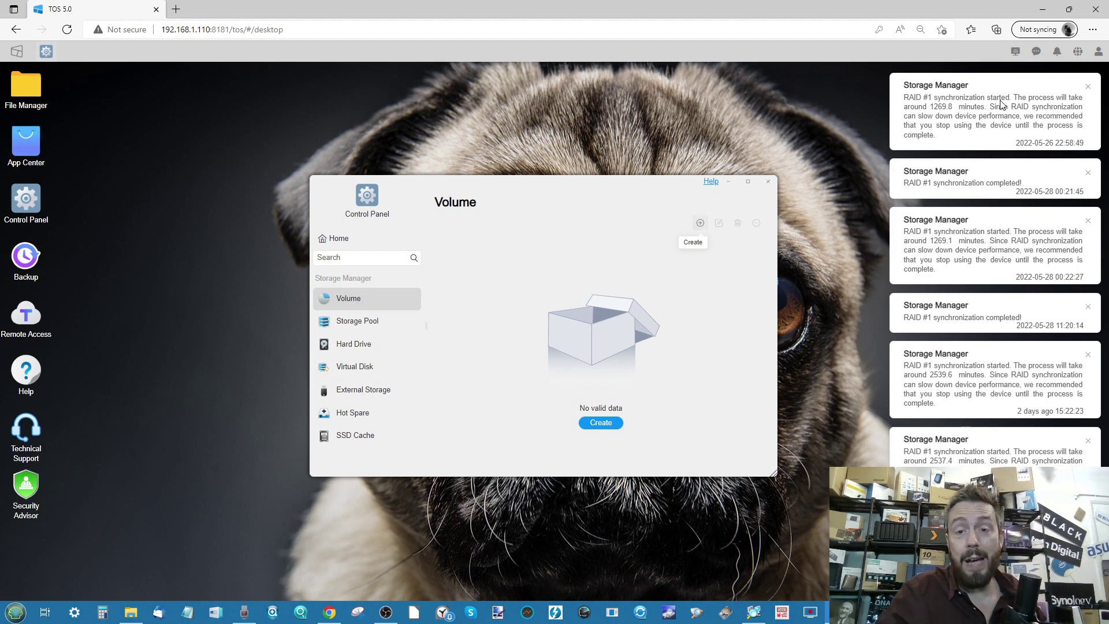
- Close the Control Panel window to return to the desktop
click(768, 182)
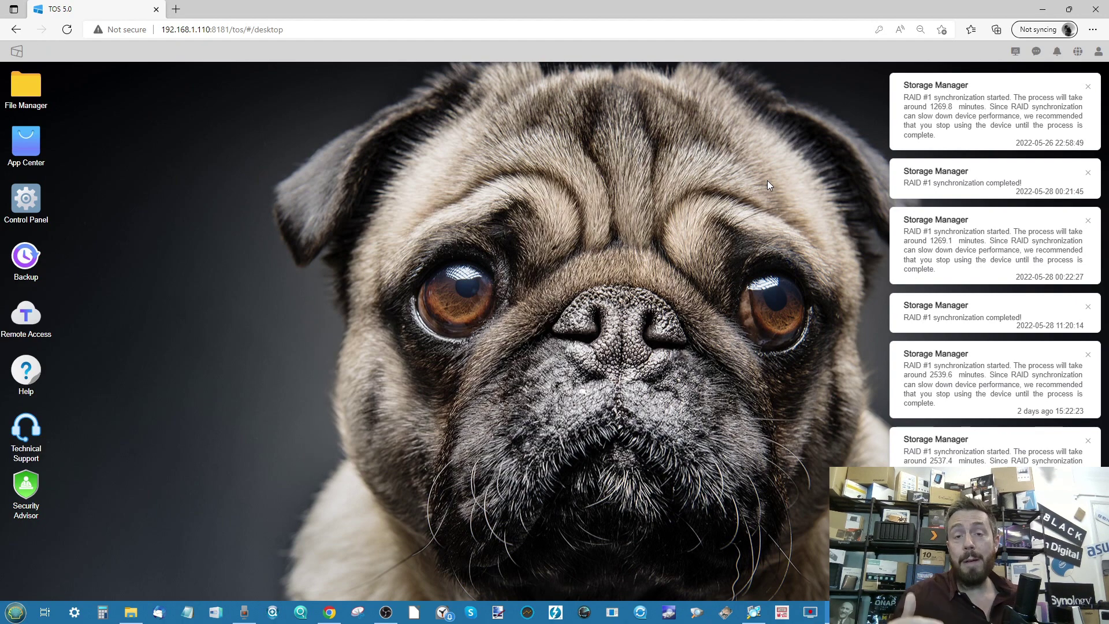